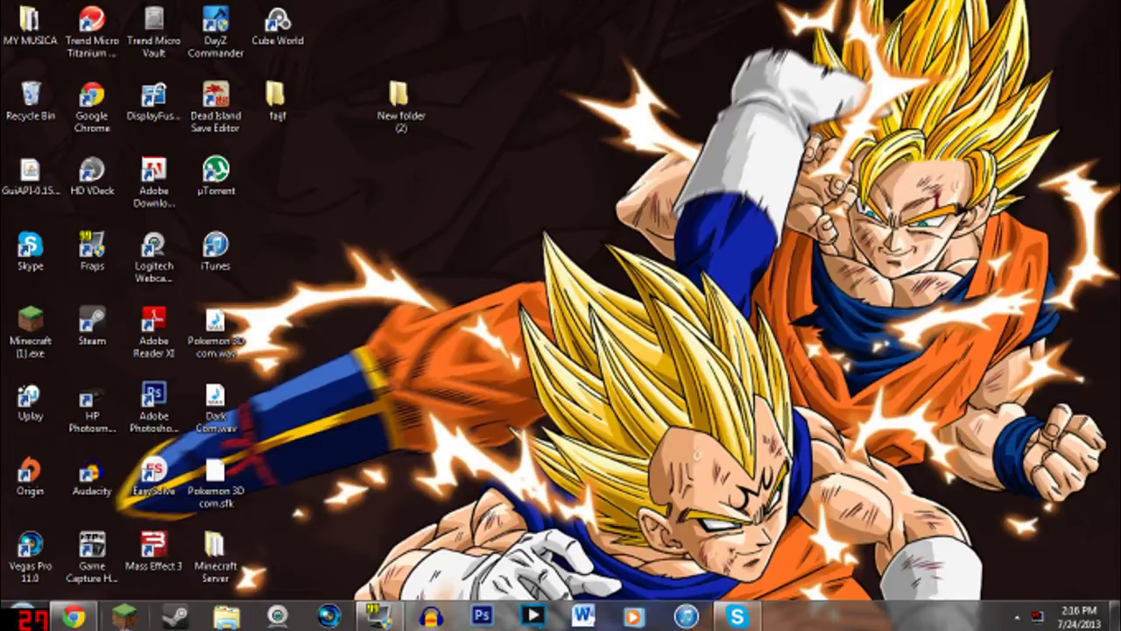
Switch to Chrome, look through the Dragon Block C forum topic, and go to its "Downloads for 1.6.2" section.
left_click(94, 620)
scroll(716, 388, "down", 1)
scroll(717, 388, "up", 4)
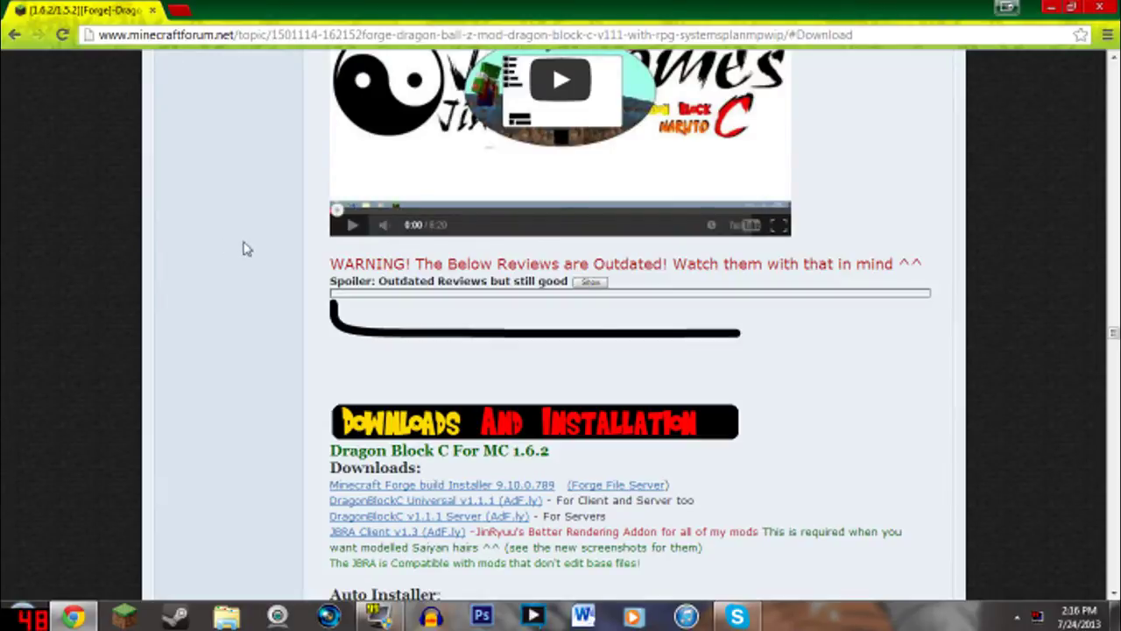
scroll(263, 272, "up", 1)
scroll(270, 279, "down", 3)
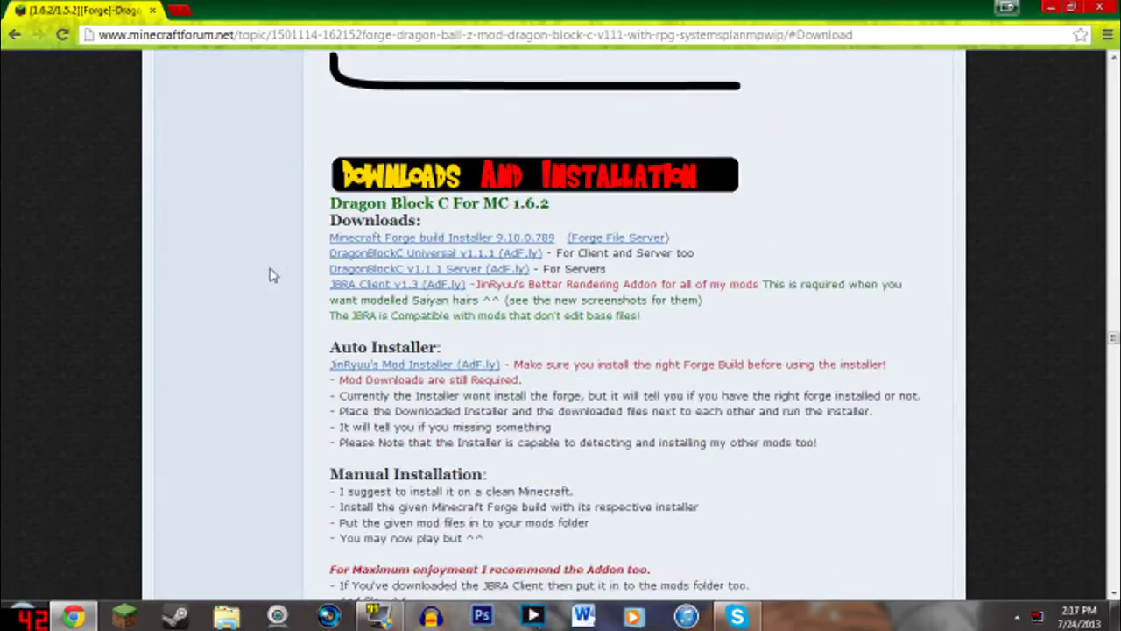
scroll(275, 271, "up", 12)
scroll(289, 247, "up", 15)
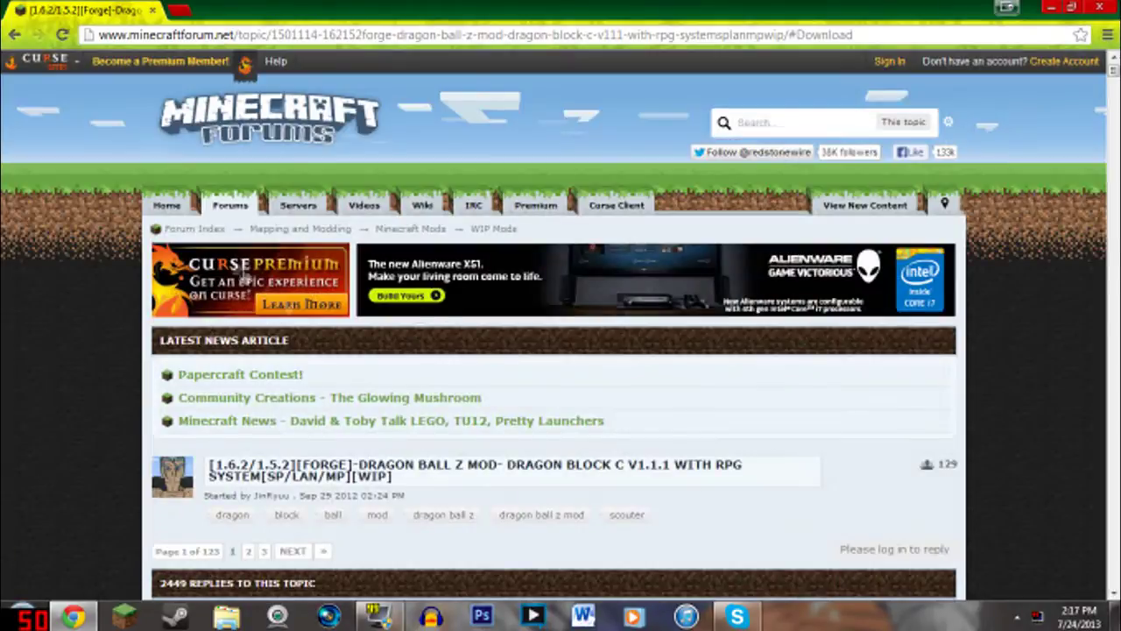
scroll(400, 283, "down", 10)
scroll(385, 274, "down", 15)
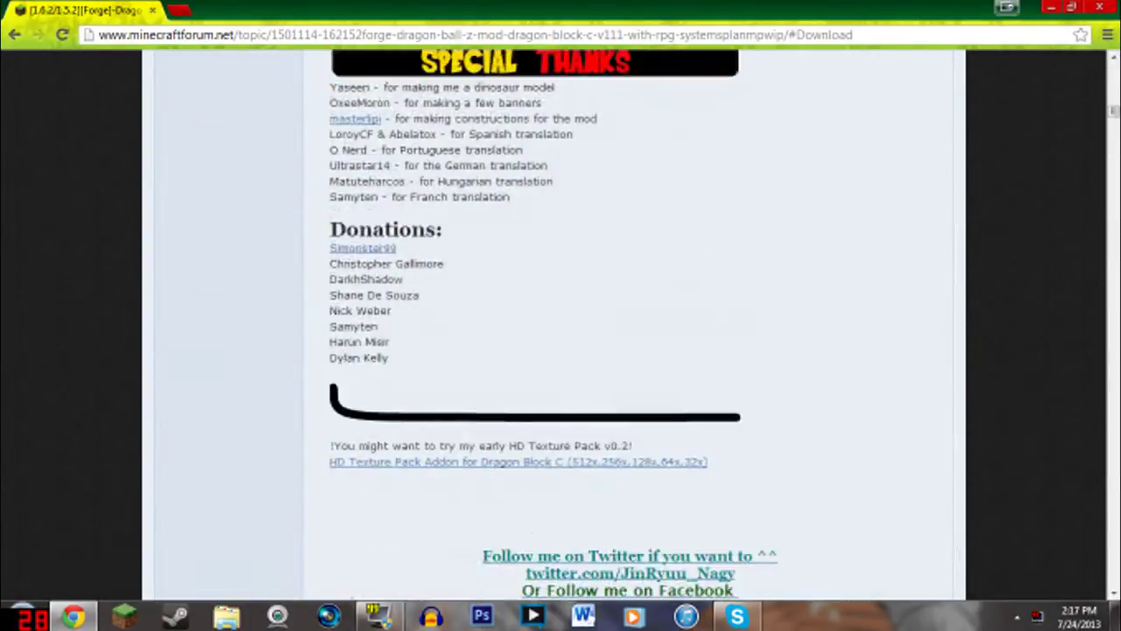
scroll(386, 276, "up", 3)
scroll(412, 245, "down", 2)
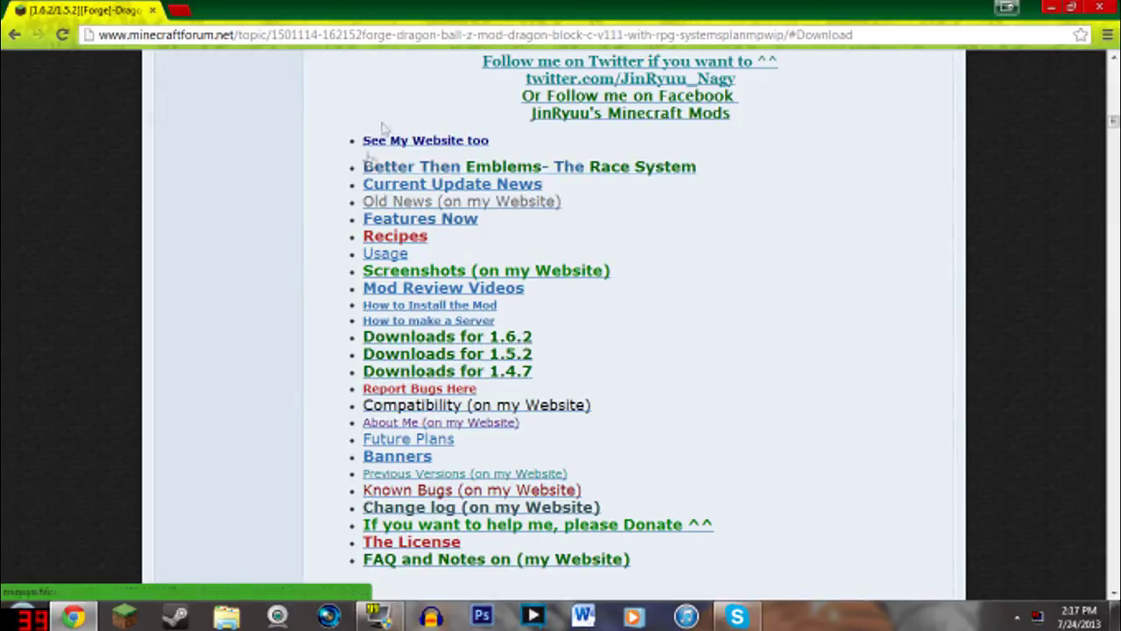
left_click(447, 347)
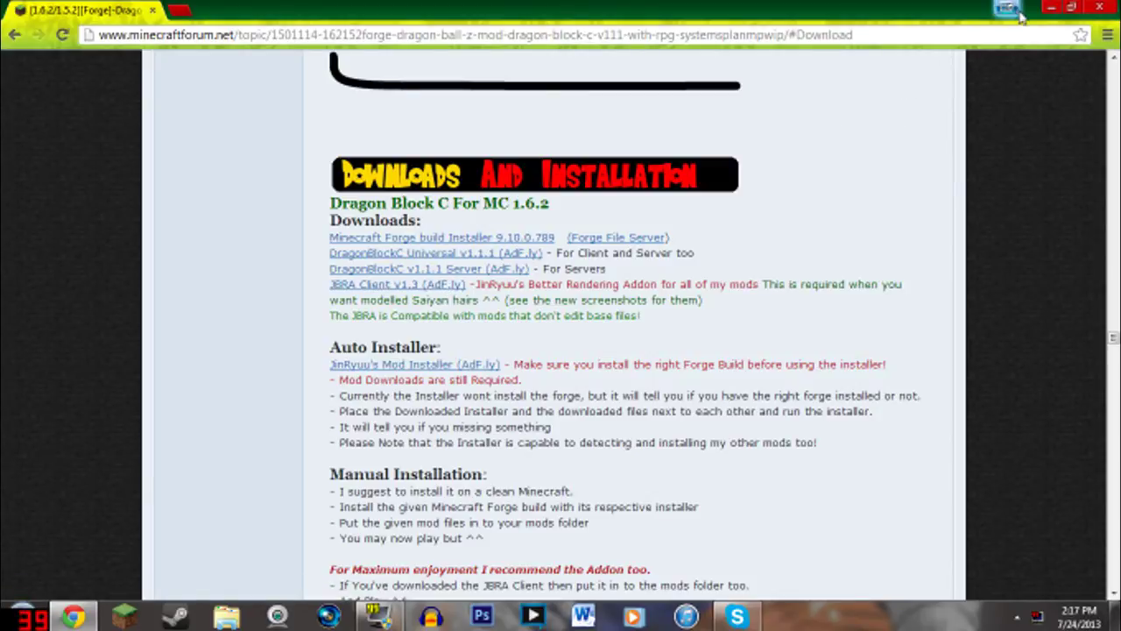
Install the Forge client by running minecraftforge-installer-1.6.2-9.10.0.789.jar from New folder (2) on the desktop.
left_click(1050, 7)
double_click(398, 98)
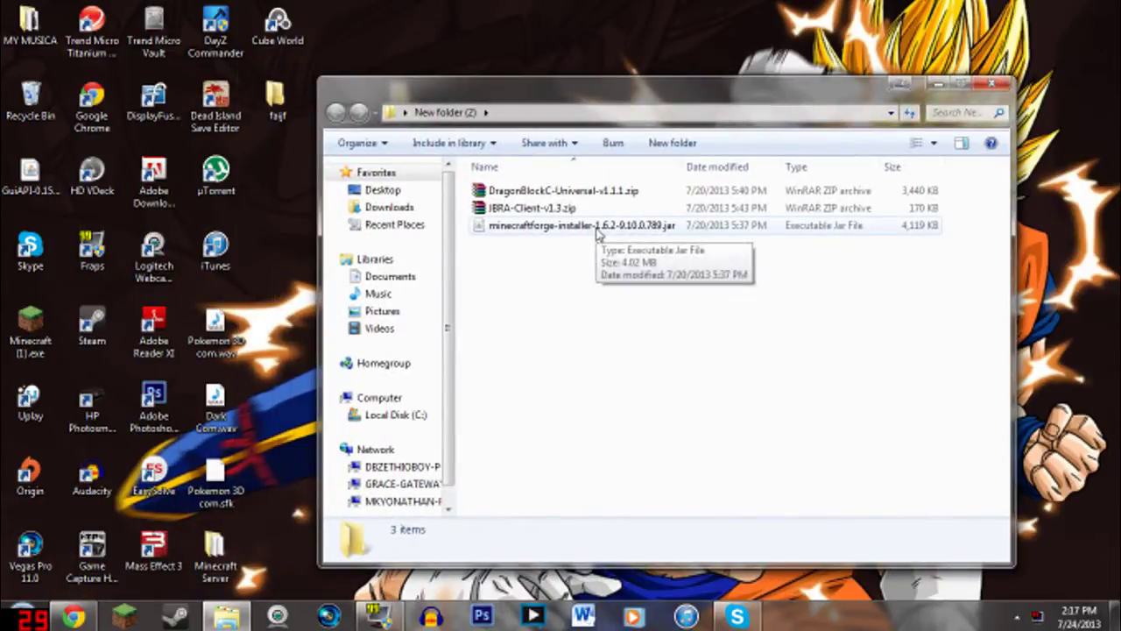
double_click(598, 227)
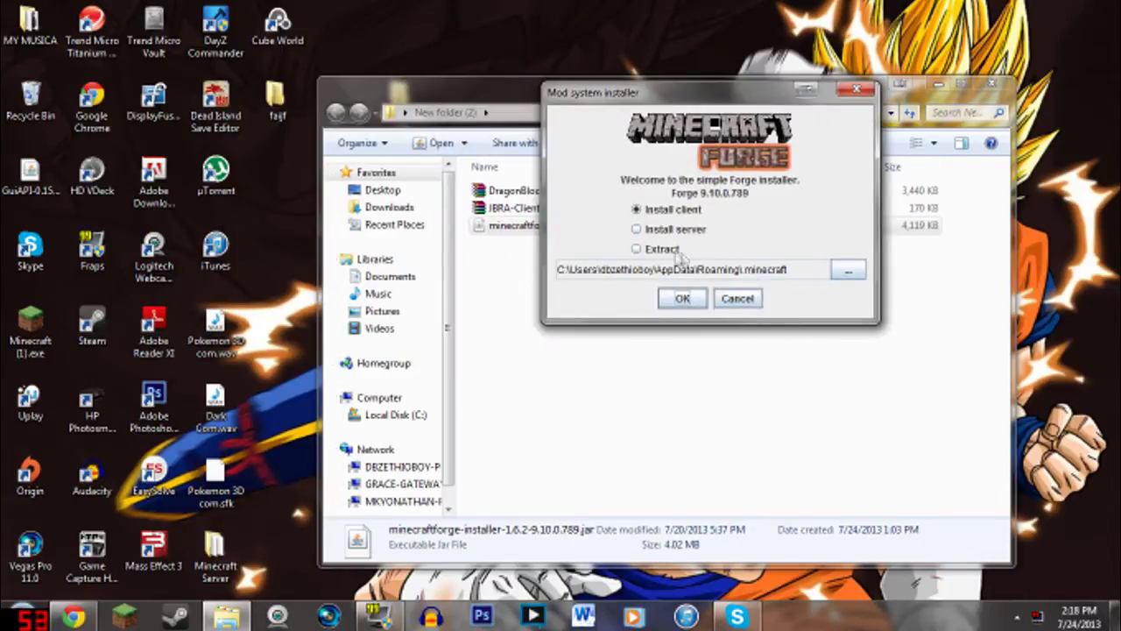
left_click(674, 299)
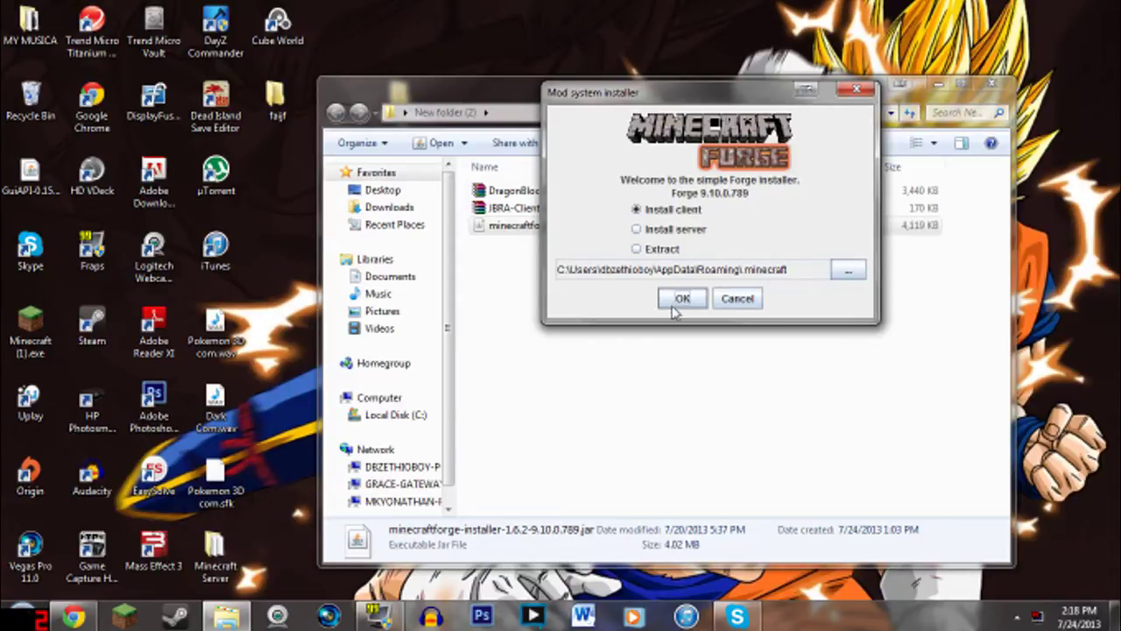
left_click(675, 302)
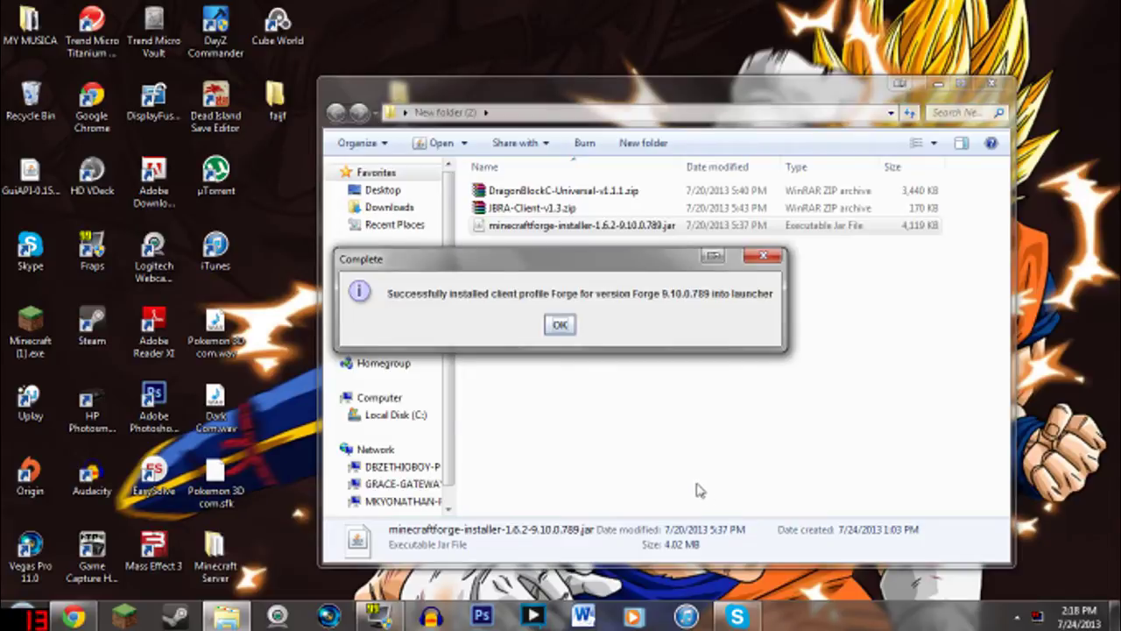
left_click(563, 326)
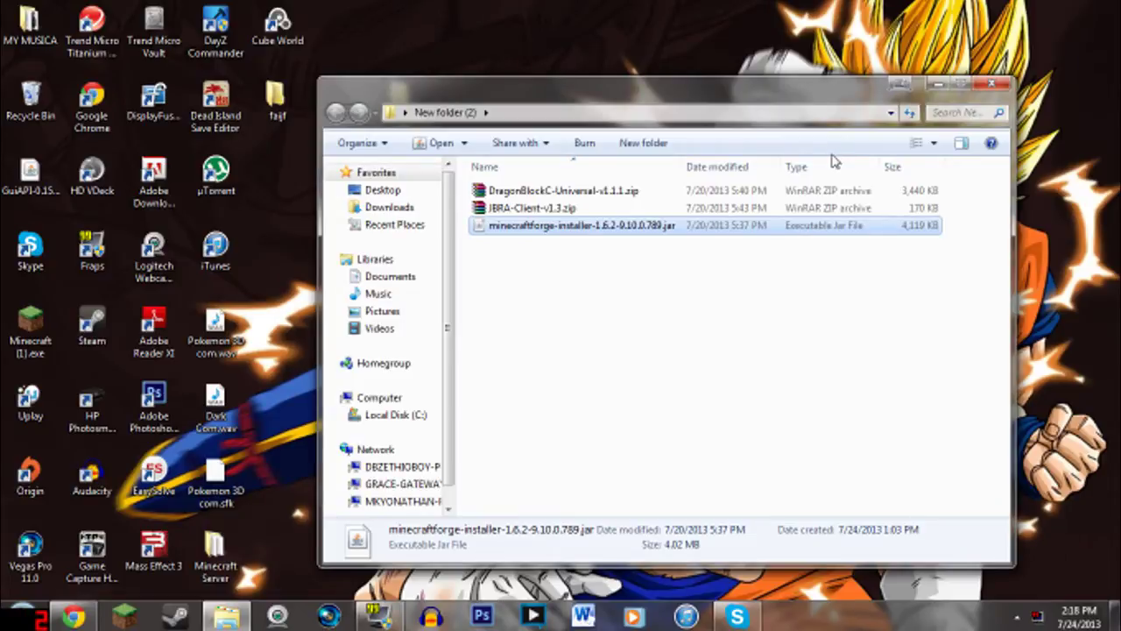
Check the versions folder inside .minecraft under %appdata% for the Forge installation, then close it.
key("super+r")
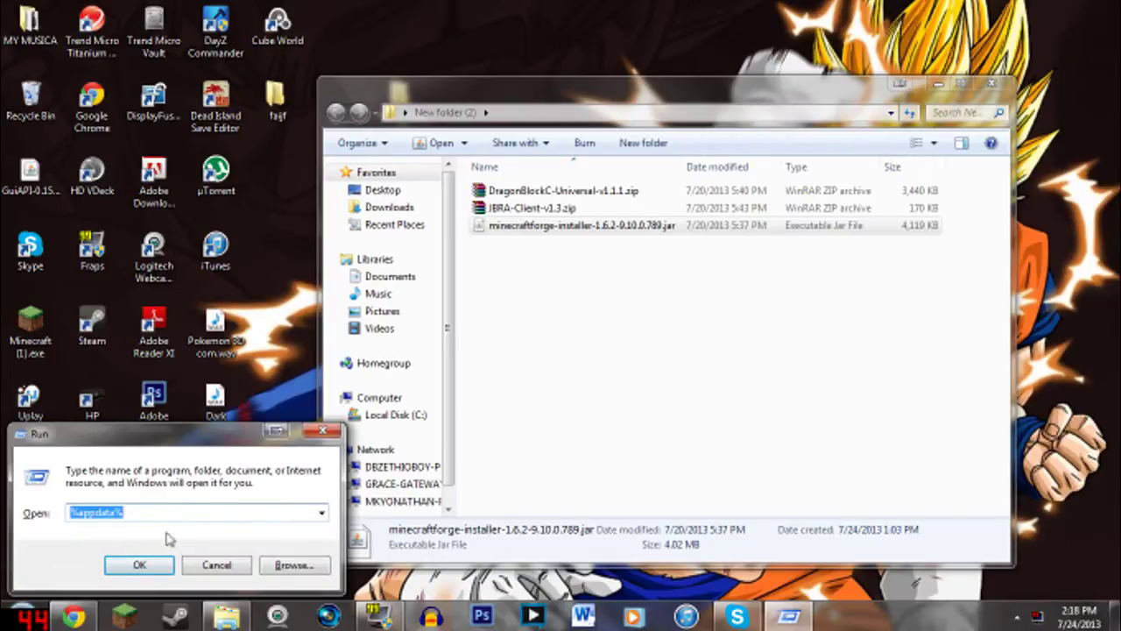
left_click(139, 564)
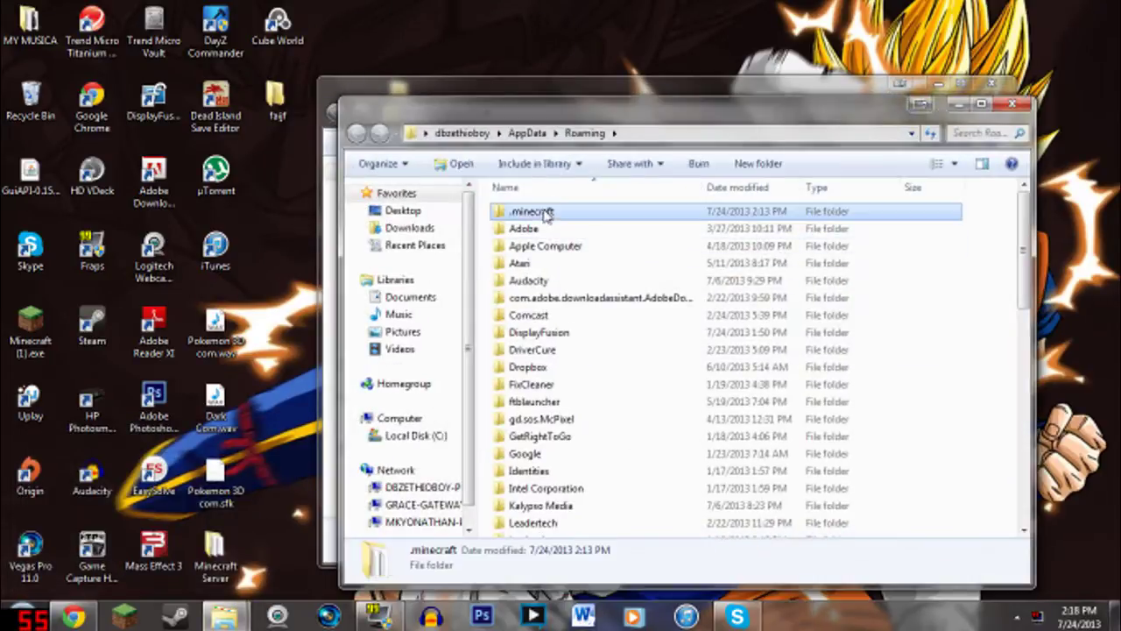
double_click(546, 210)
double_click(551, 387)
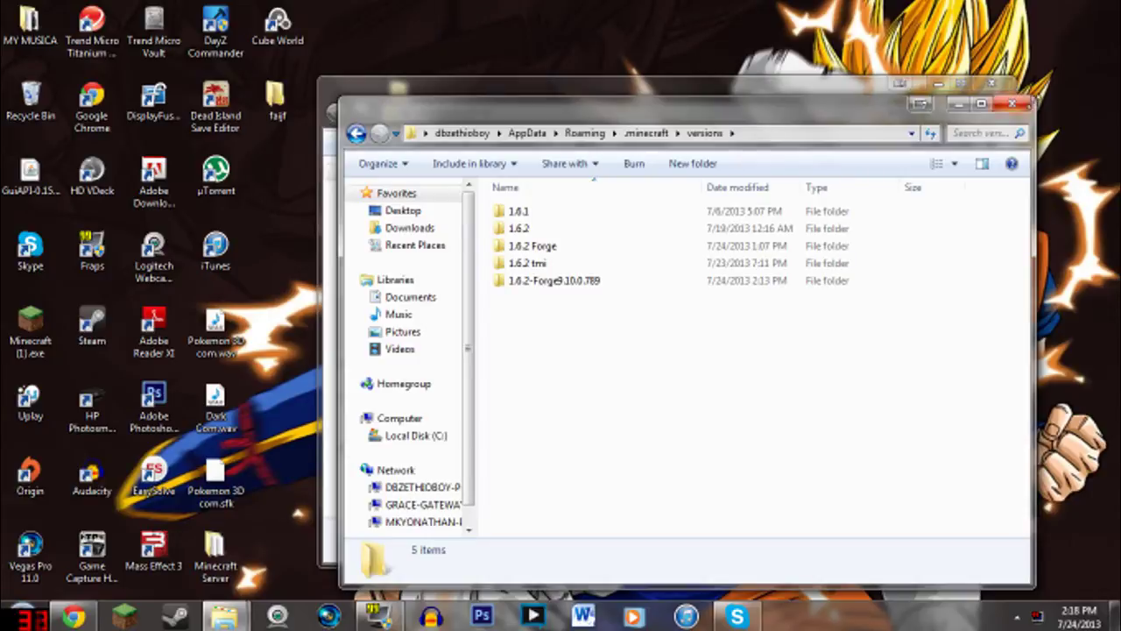
left_click(1014, 102)
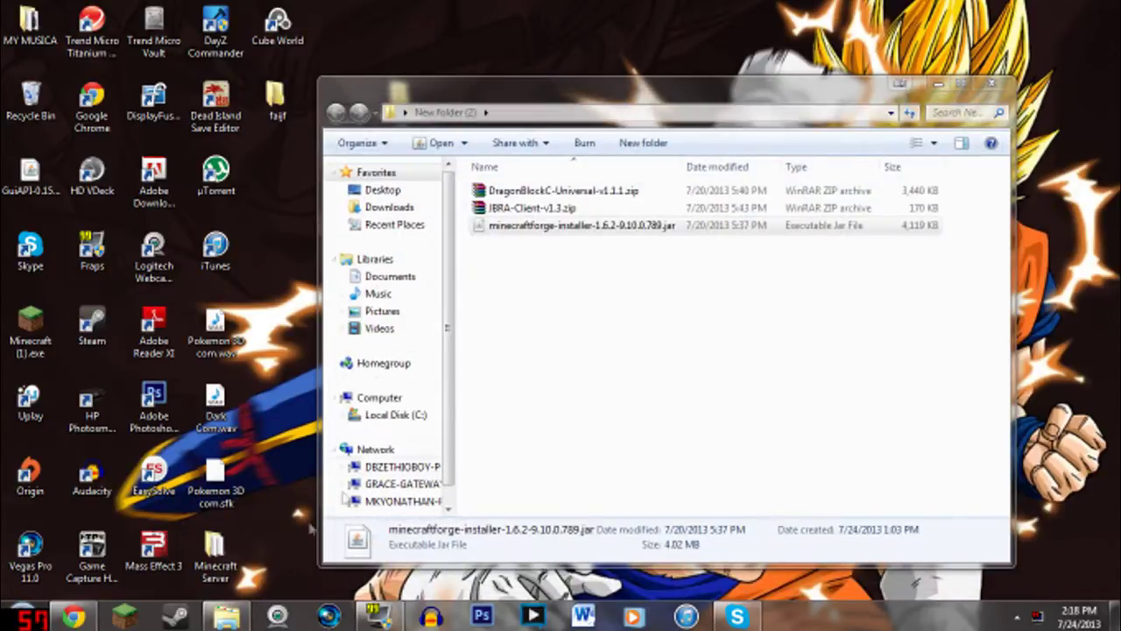
Reopen the .minecraft folder under %appdata% and locate its mods folder.
key("super+r")
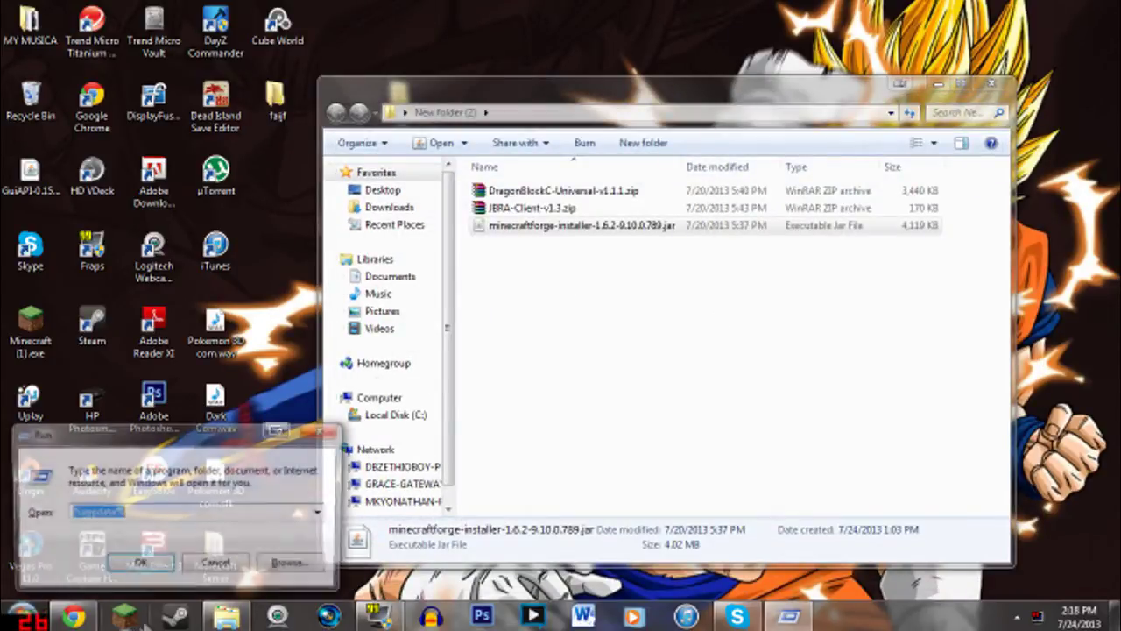
left_click(142, 563)
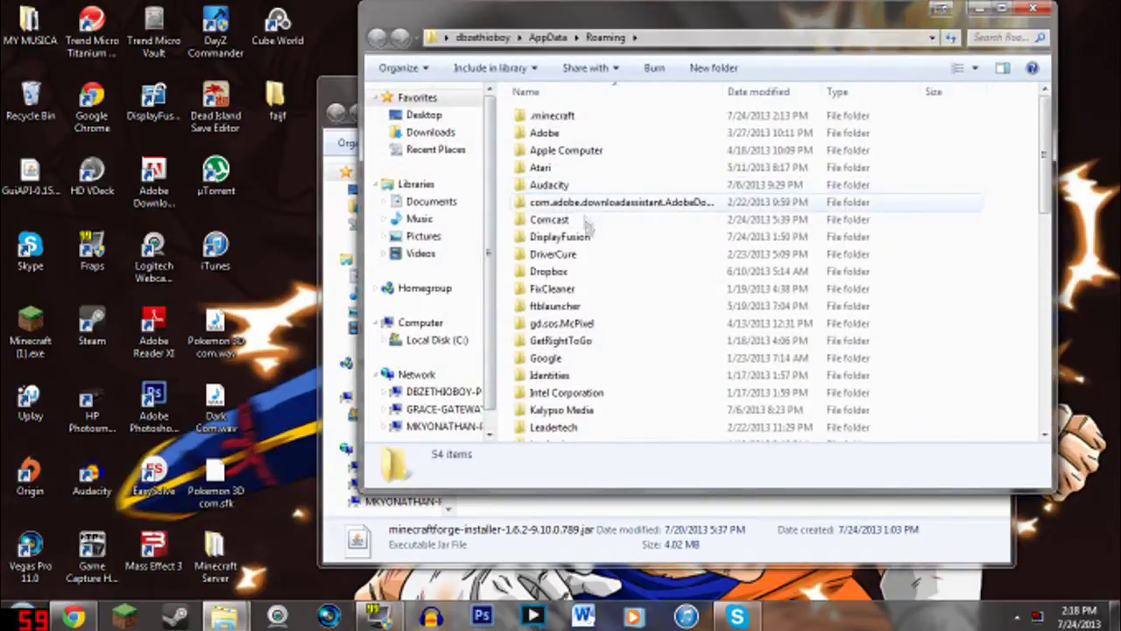
double_click(539, 114)
double_click(540, 168)
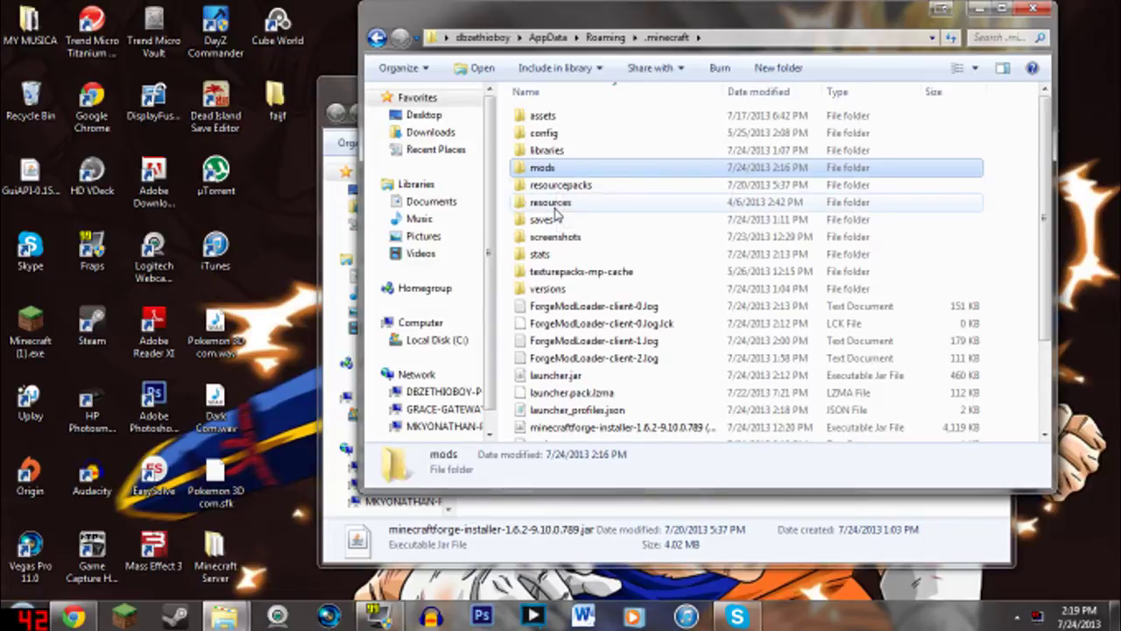
Run the Minecraft launcher and save the current profile with the version release 1.6.2-Forge9.10.0.789.
left_click(129, 616)
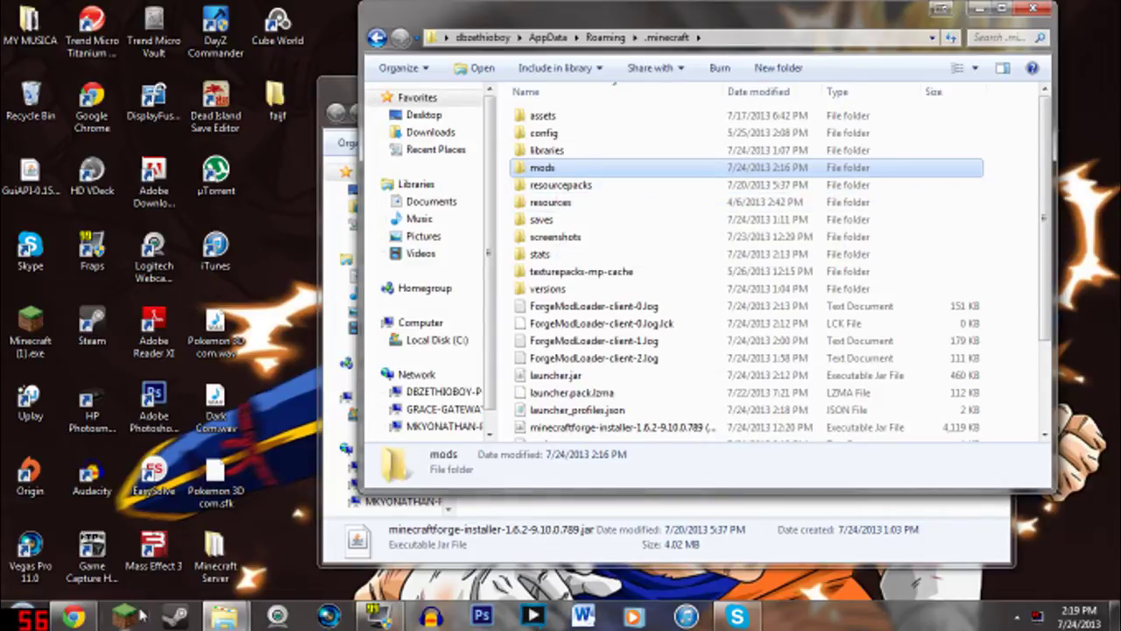
left_click(615, 323)
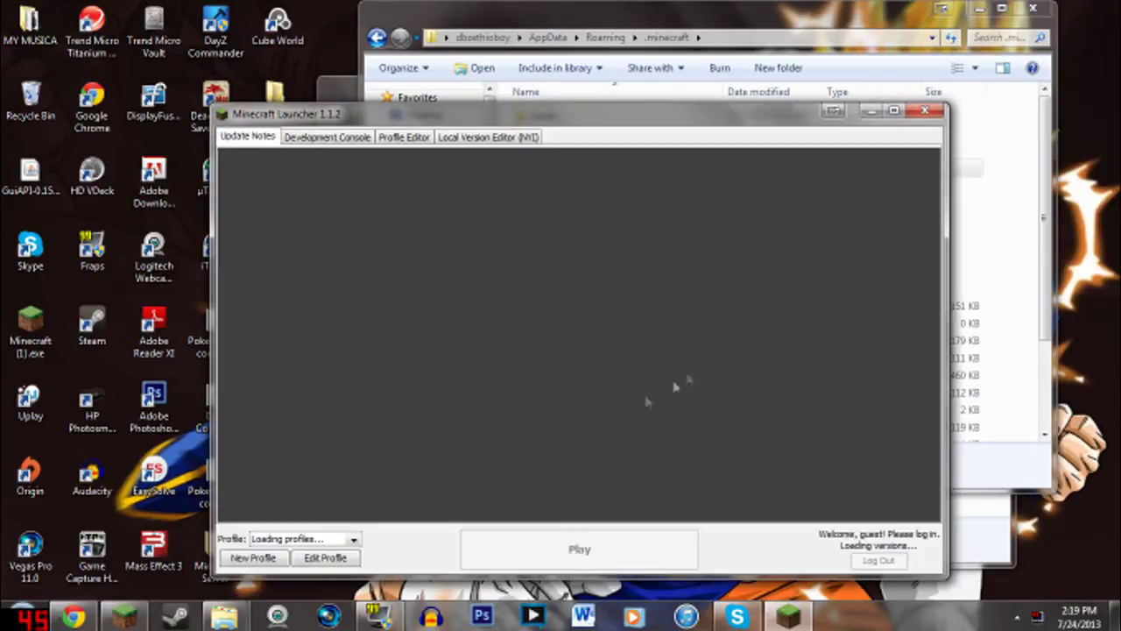
left_click(337, 560)
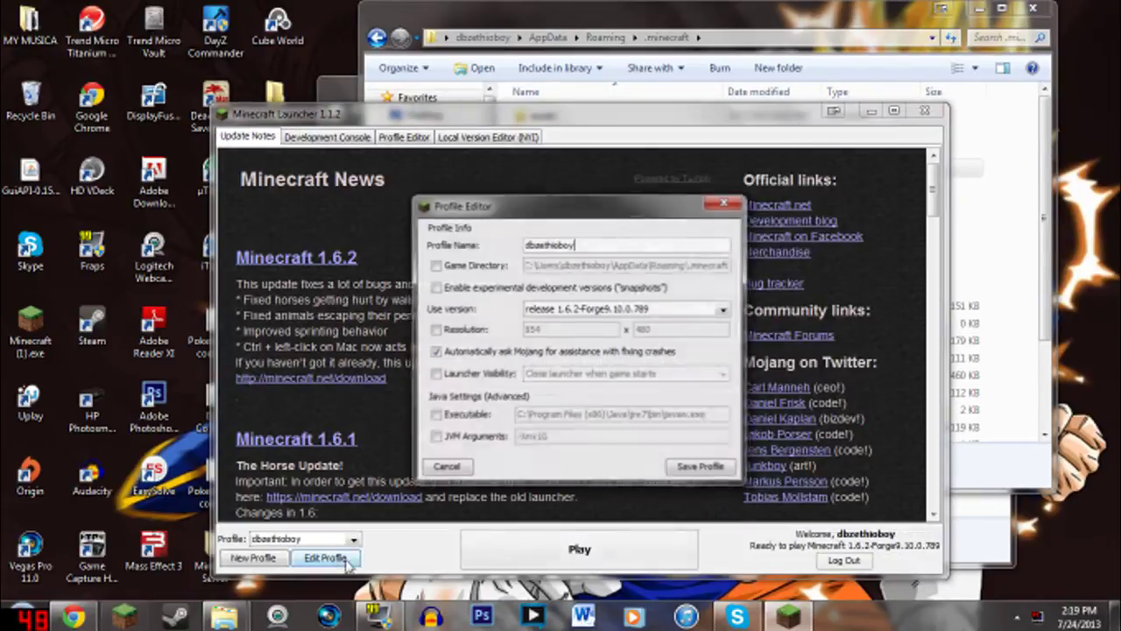
left_click(624, 311)
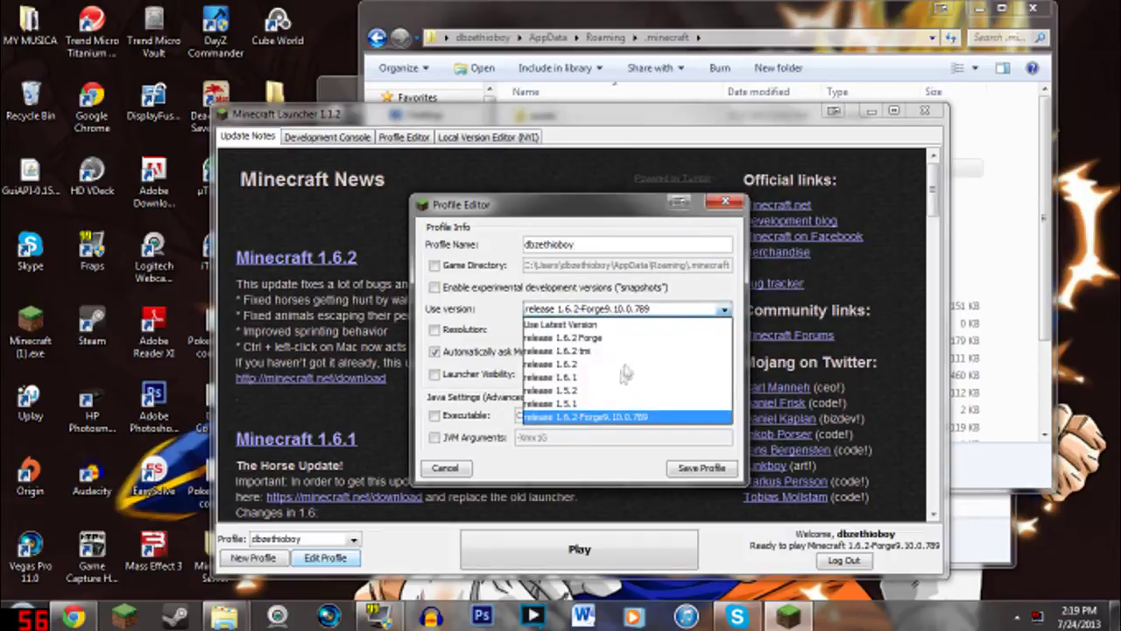
left_click(647, 421)
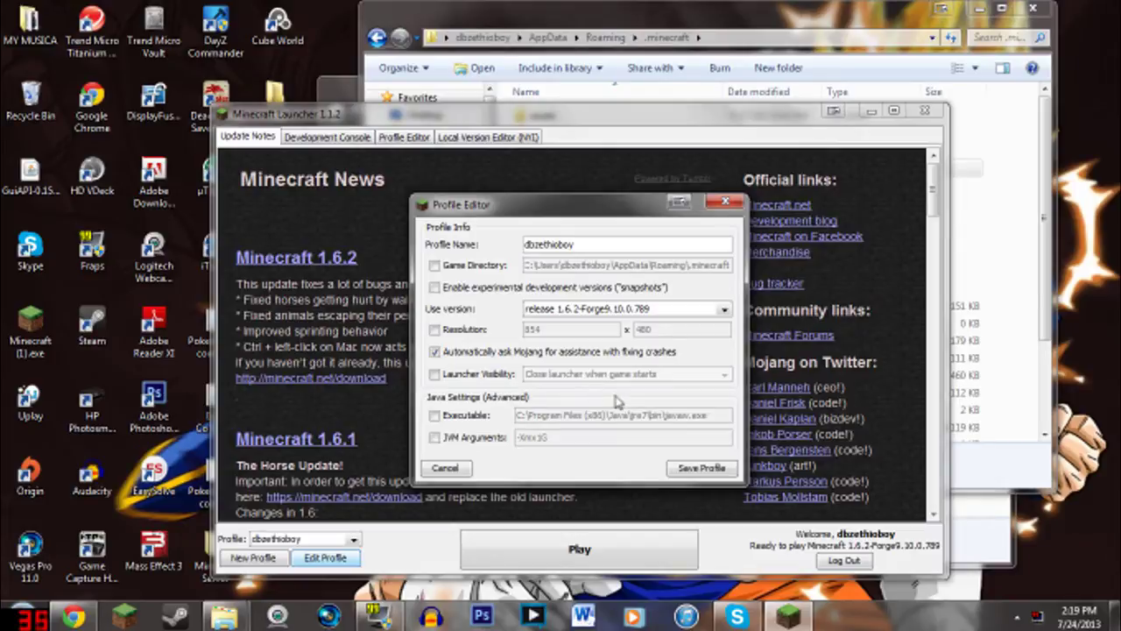
left_click(704, 468)
Start the game with the Forge profile, check its mod list, and close the game.
left_click(648, 548)
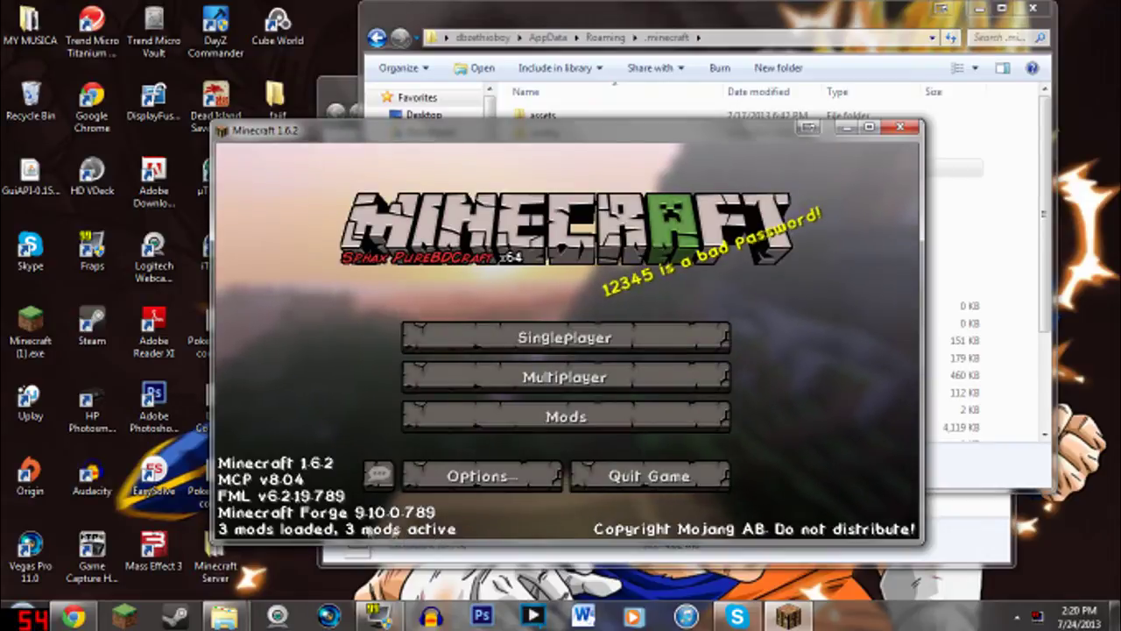
left_click(565, 427)
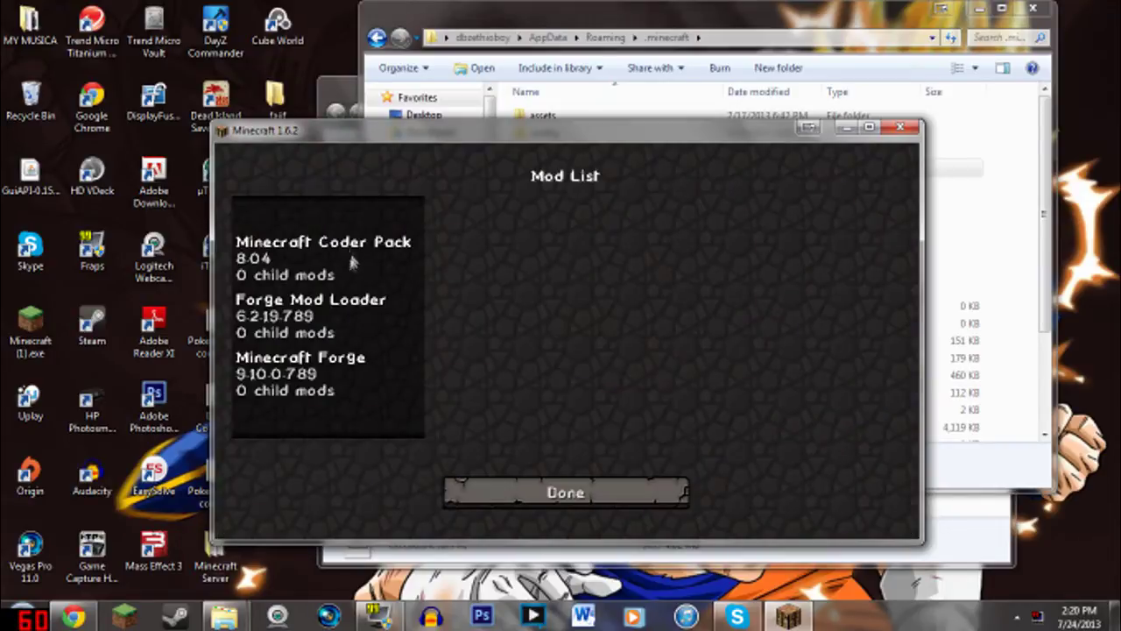
left_click(529, 492)
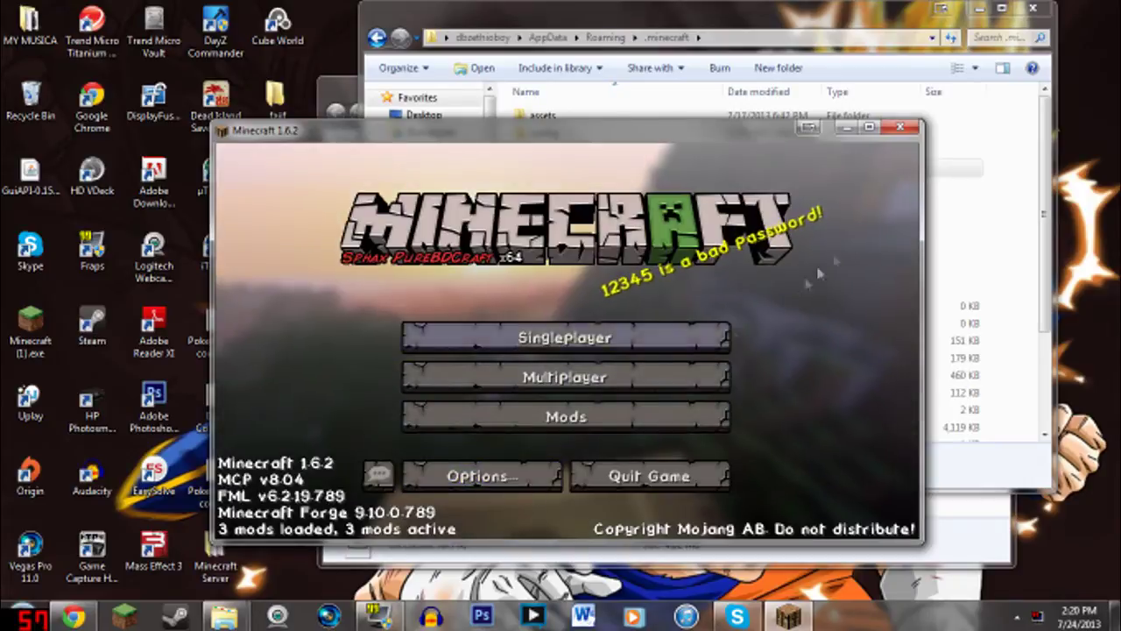
left_click(900, 130)
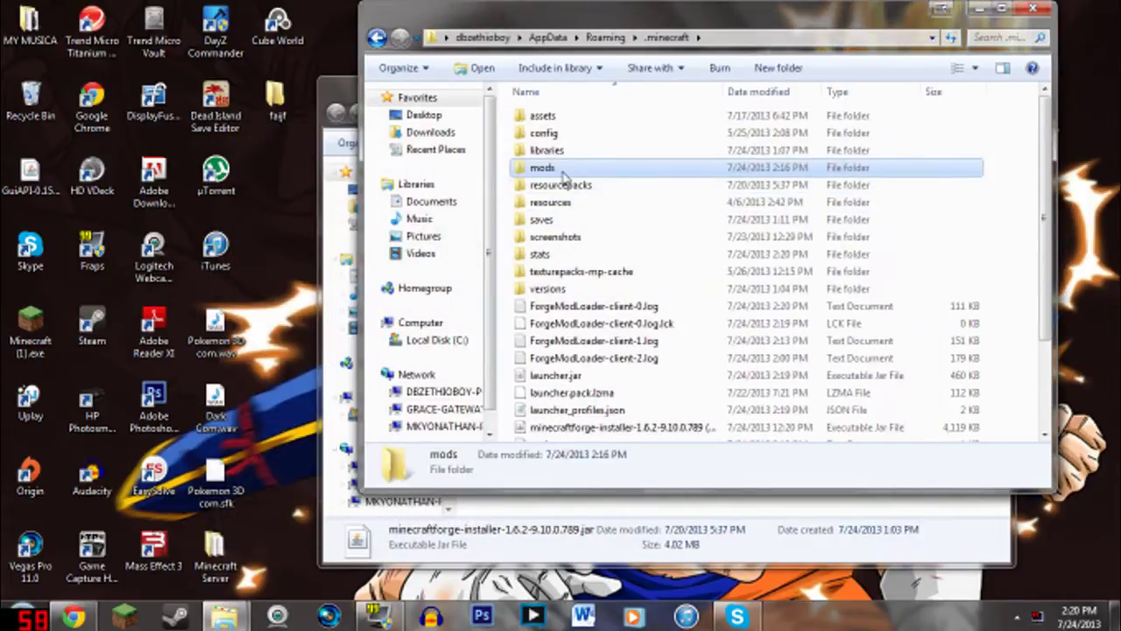
Move DragonBlockC-Universal-v1.1.1.zip and JBRA-Client-v1.3.zip from New folder (2) into the .minecraft mods folder.
double_click(565, 168)
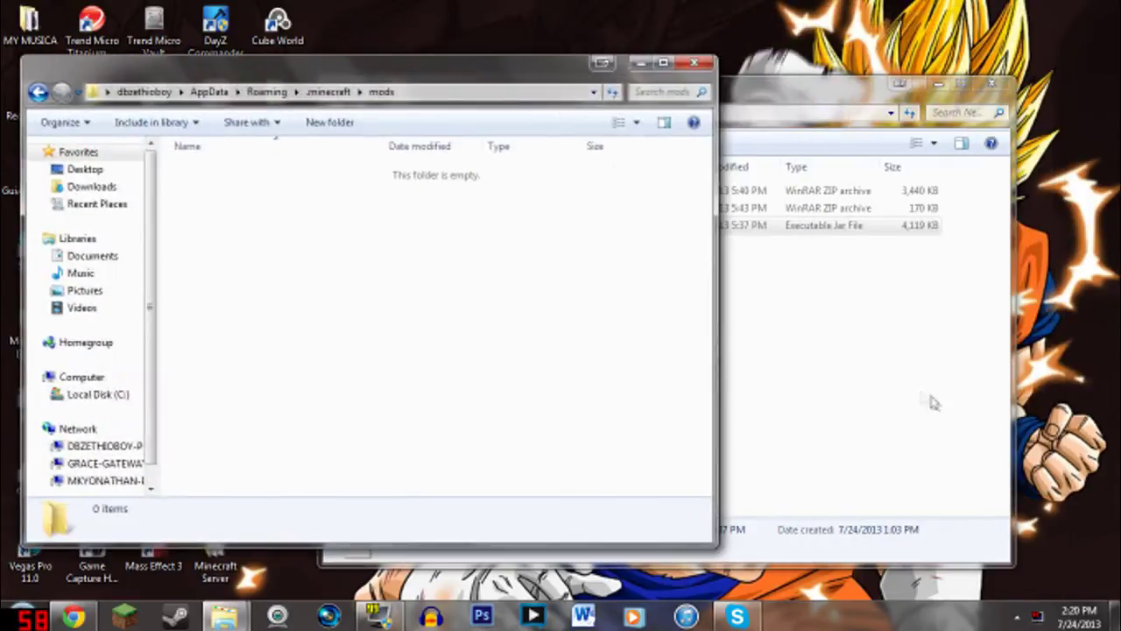
left_click(931, 400)
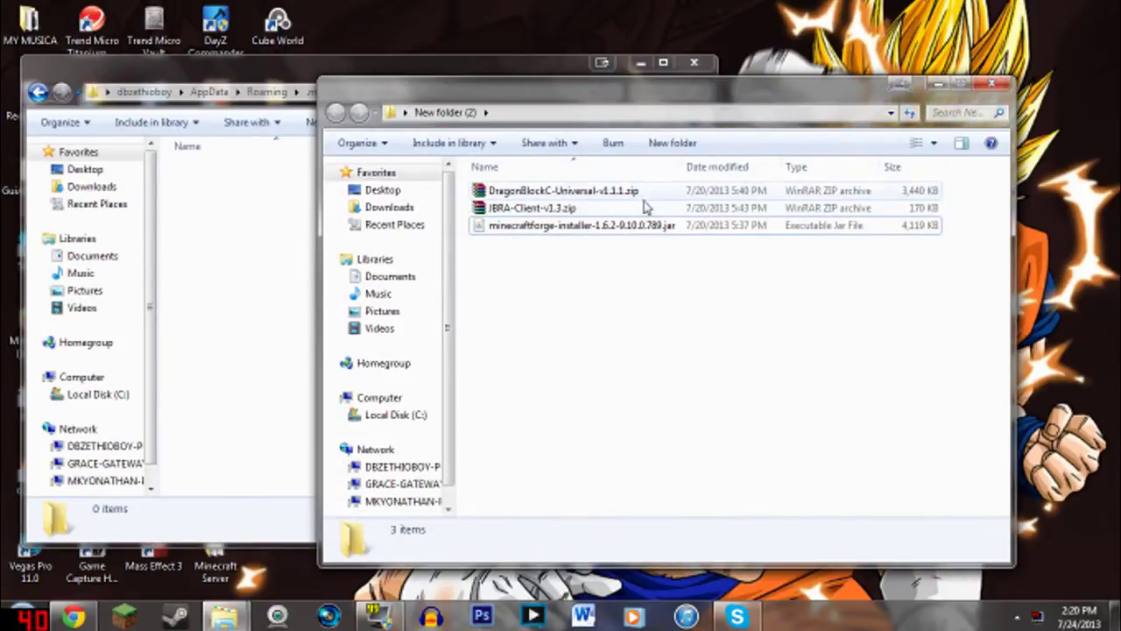
left_click_drag(967, 204, 867, 157)
left_click_drag(543, 208, 311, 267)
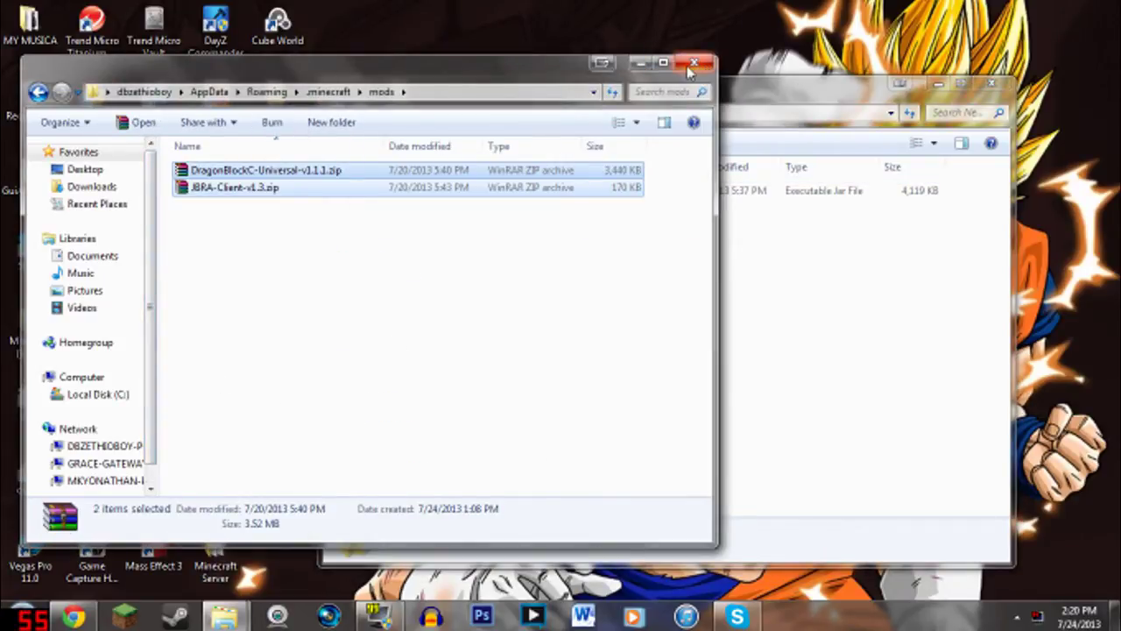
Relaunch Minecraft with the Forge profile and examine the mod list for Dragon Block C and JinRyuu's render add-on.
left_click(125, 616)
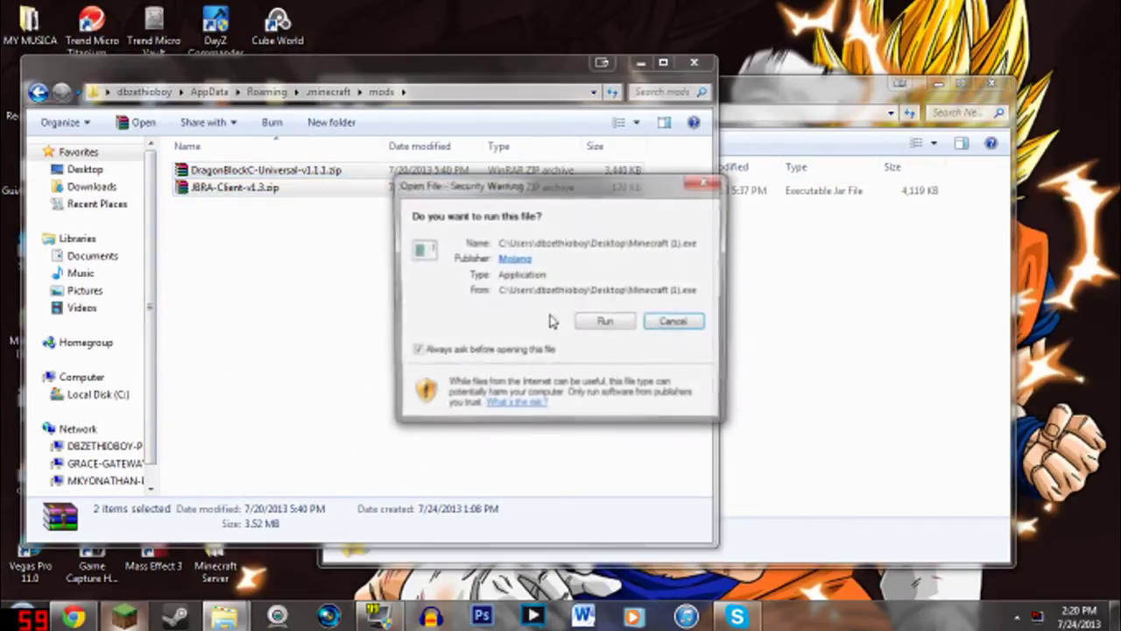
left_click(604, 323)
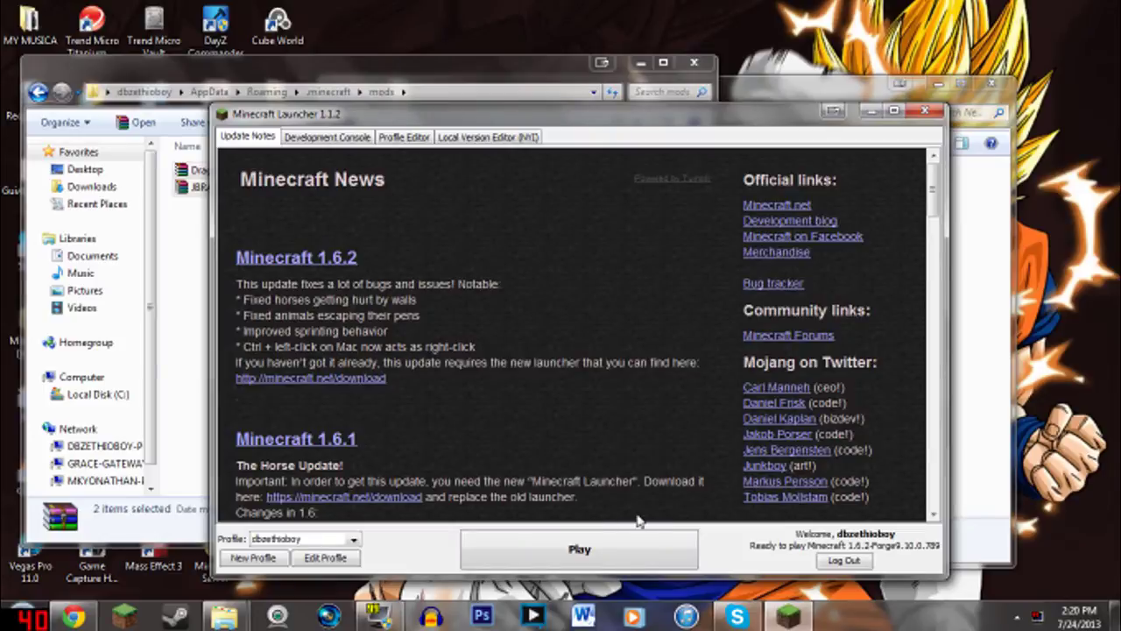
left_click(613, 550)
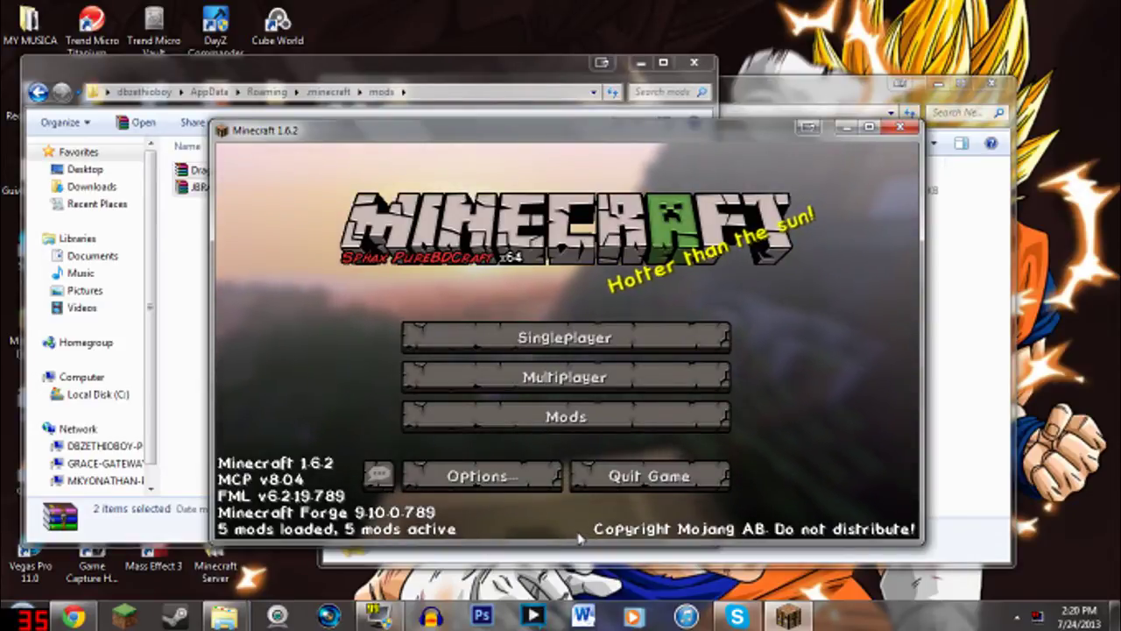
left_click(464, 420)
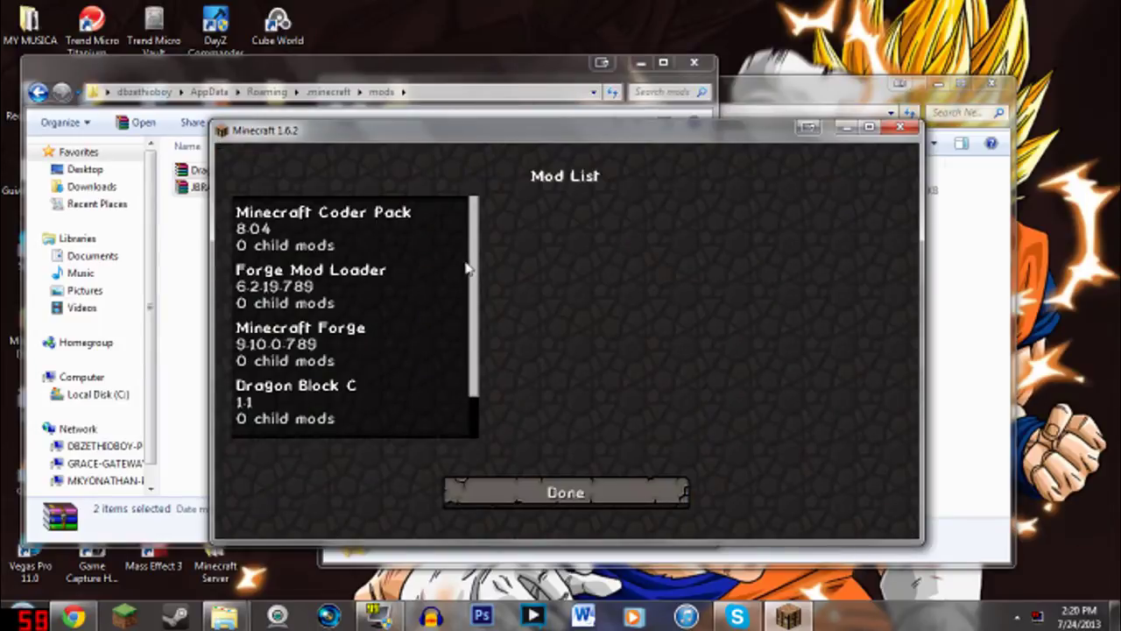
left_click(457, 247)
scroll(473, 311, "down", 1)
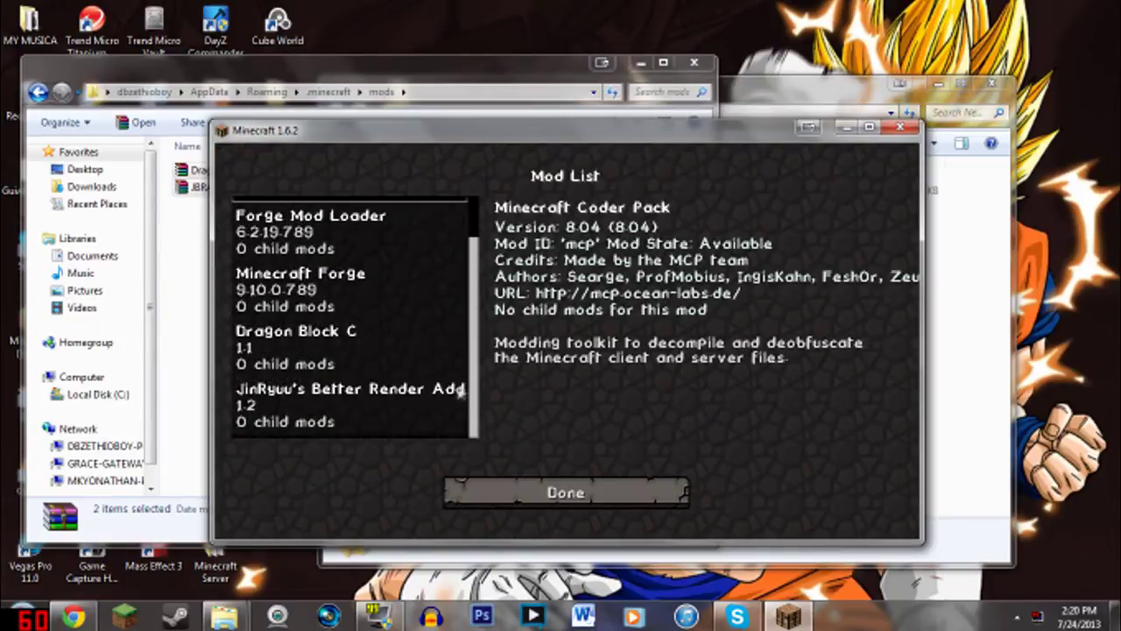
Leave the mod list and load the singleplayer world New World.
left_click(346, 355)
left_click(394, 405)
left_click(543, 493)
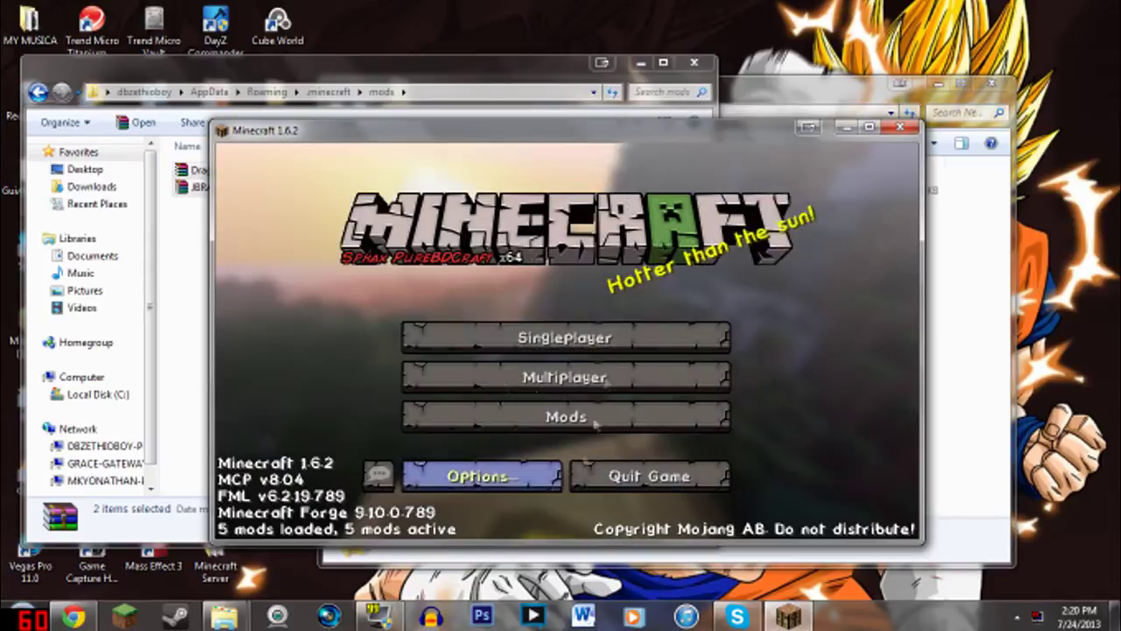
left_click(584, 352)
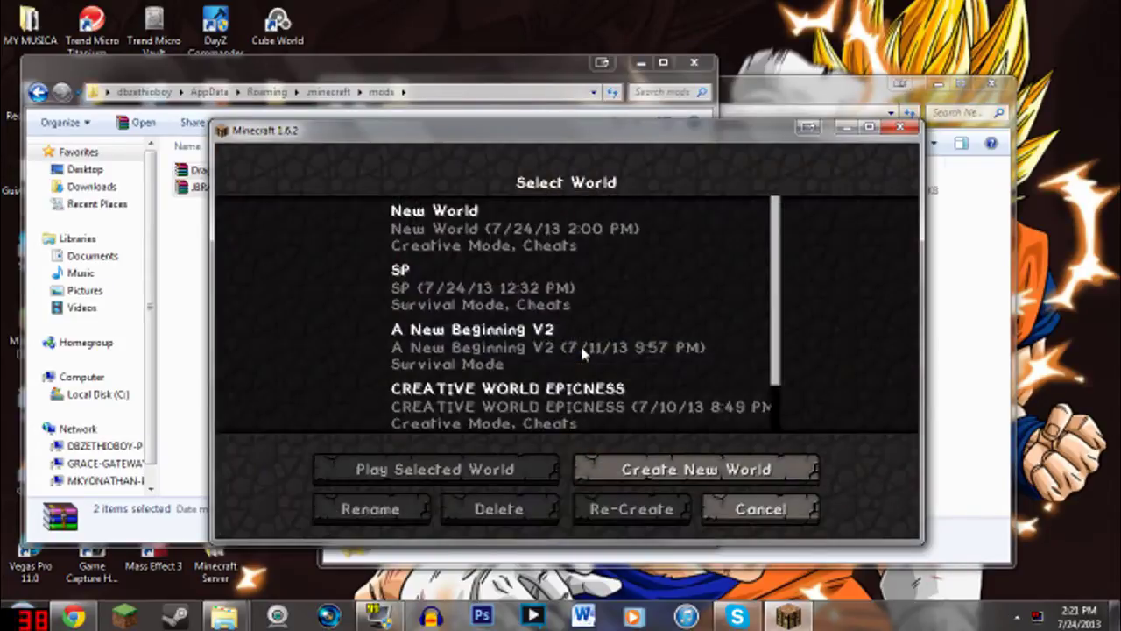
left_click(465, 248)
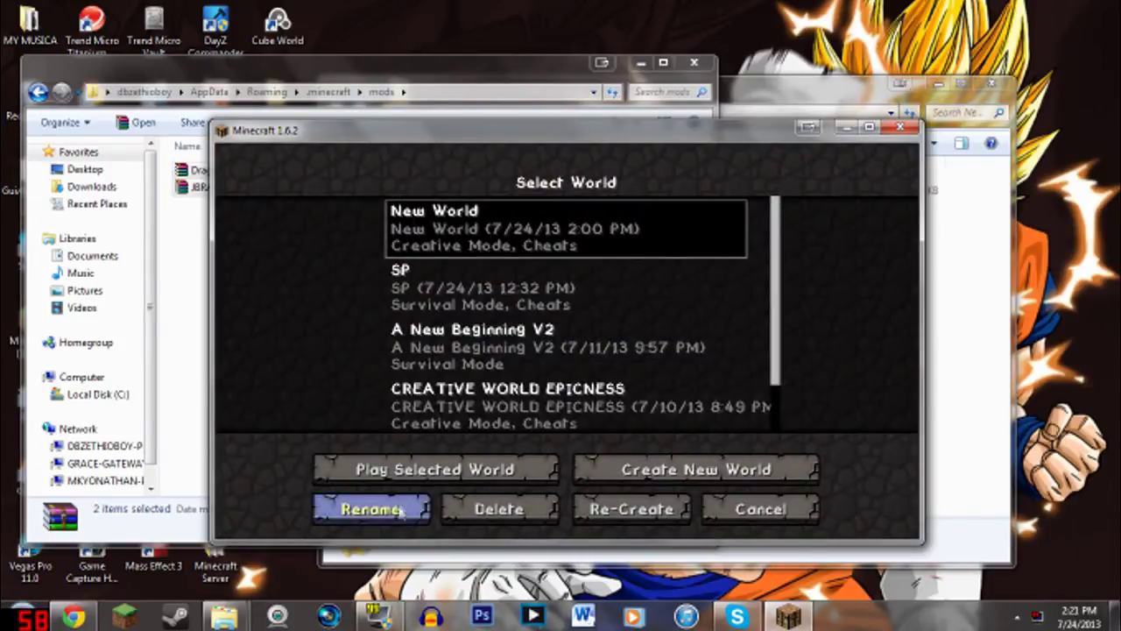
left_click(422, 470)
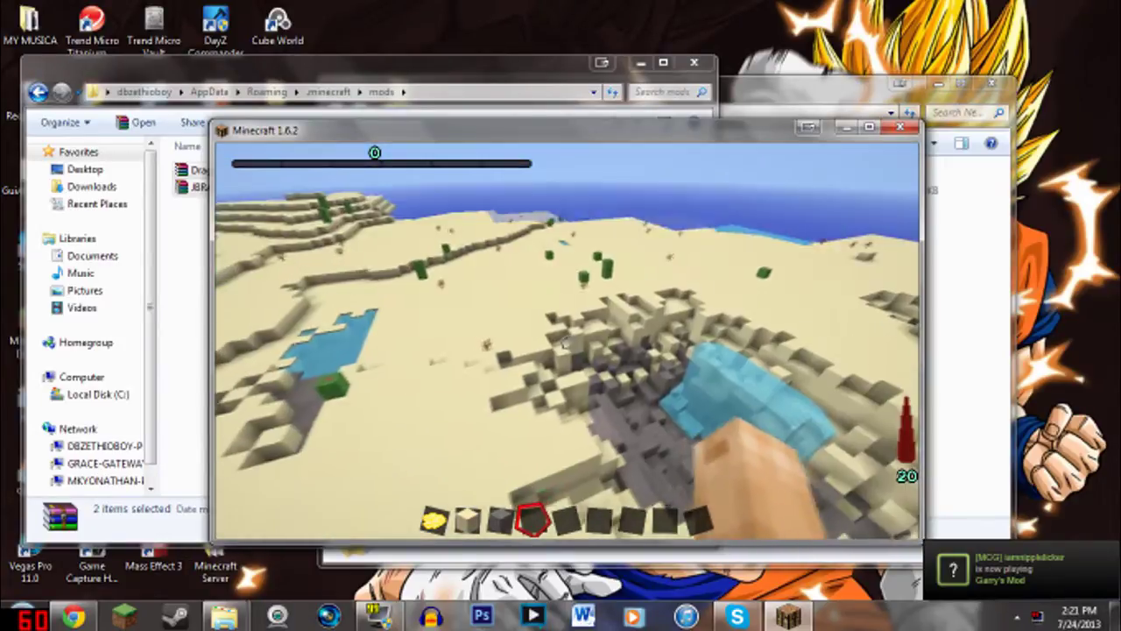
Try out Dragon Block C's ki attacks in the world, including Final Flash, while moving and flying over the desert.
left_click(566, 341)
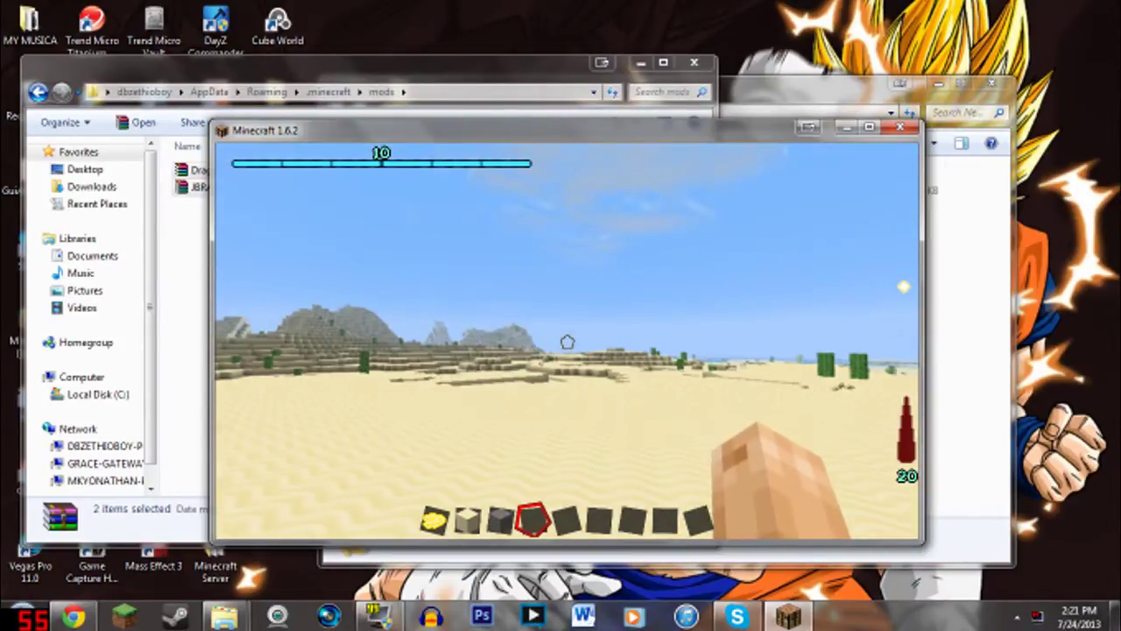
key("r")
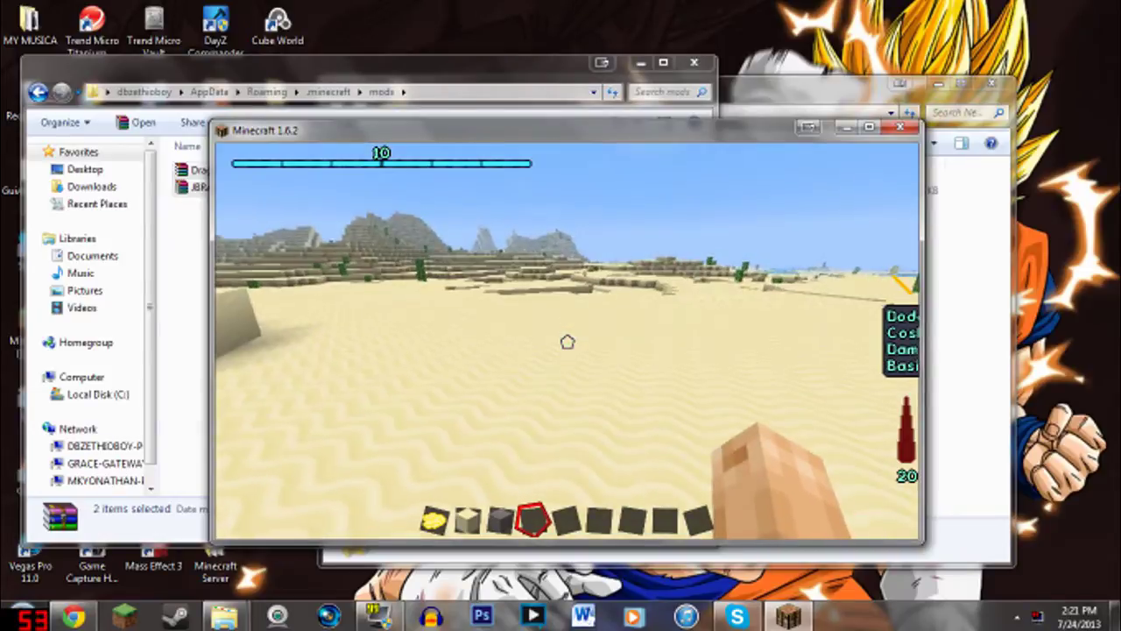
key("r")
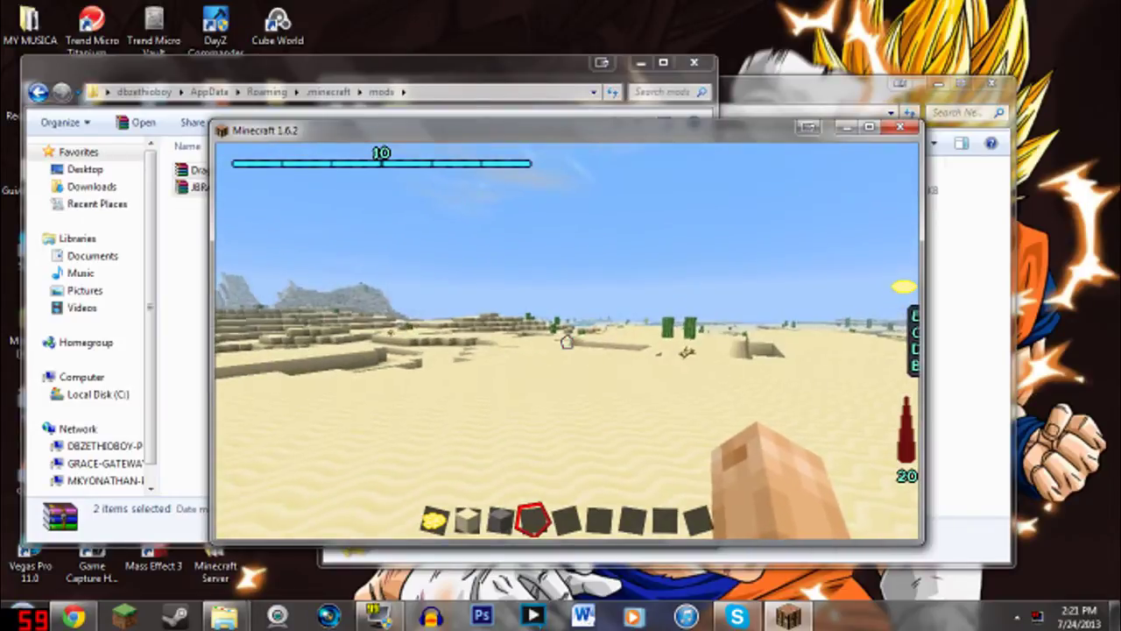
key("r")
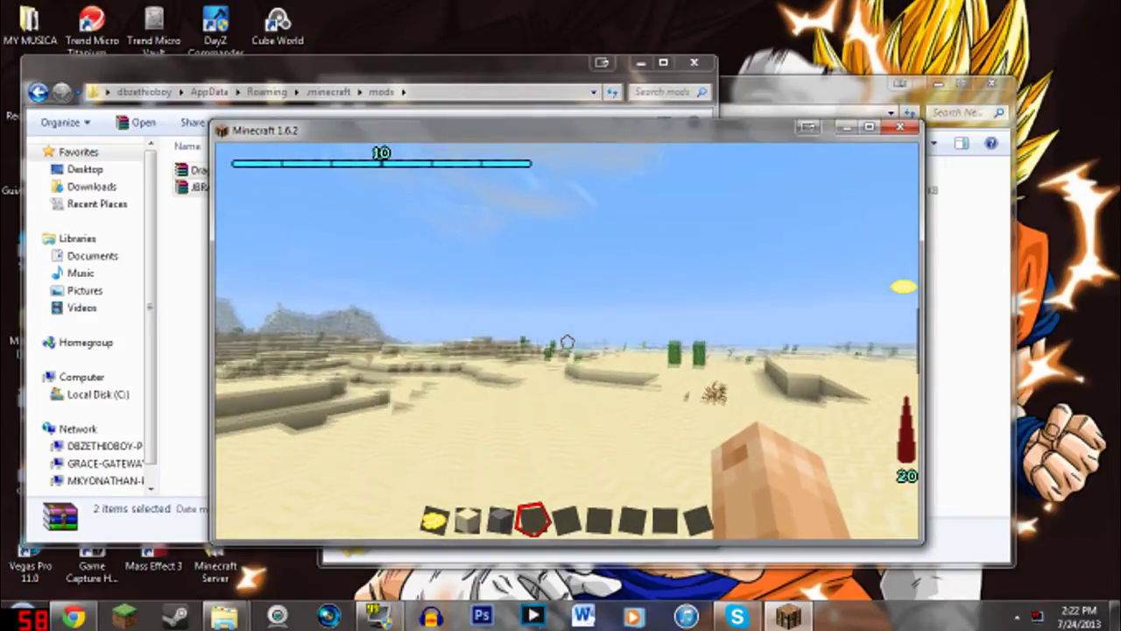
key("r")
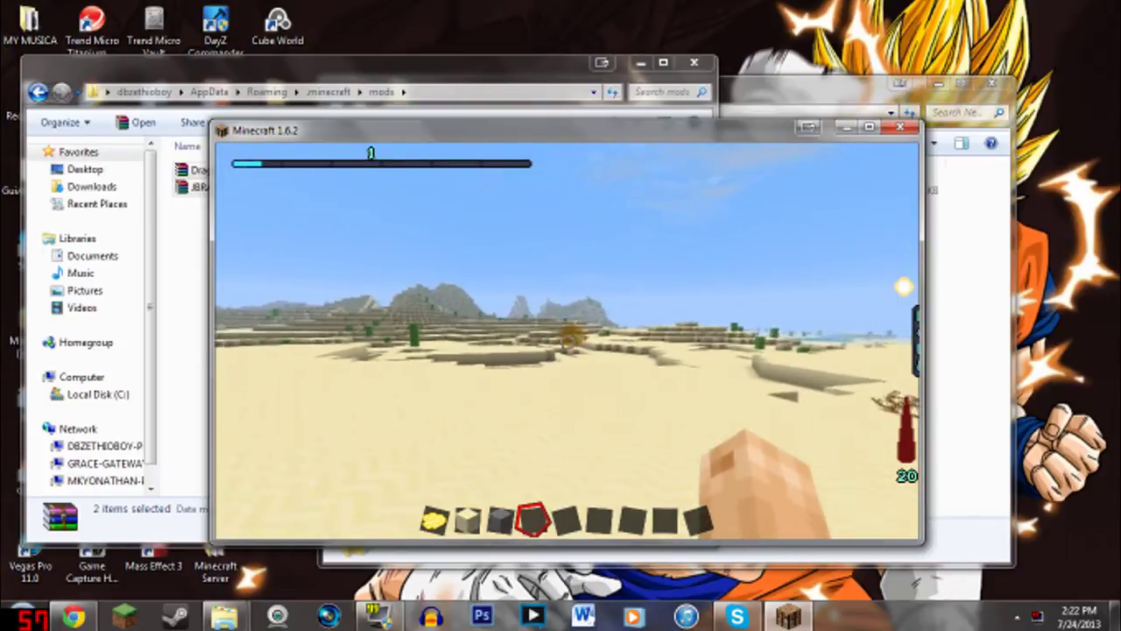
key("w")
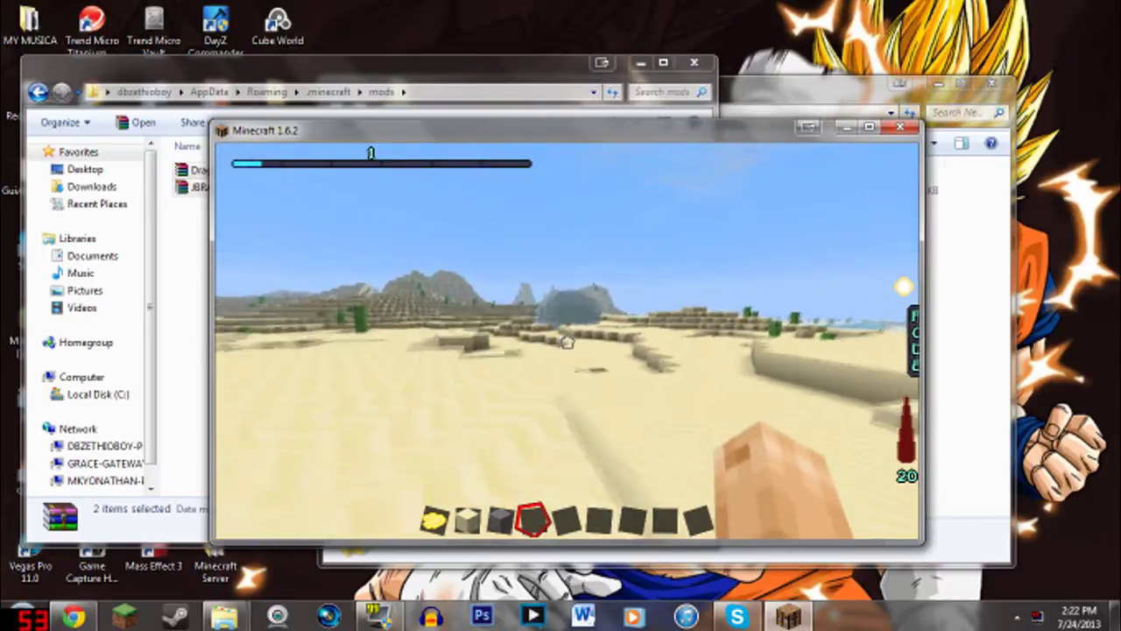
key("space")
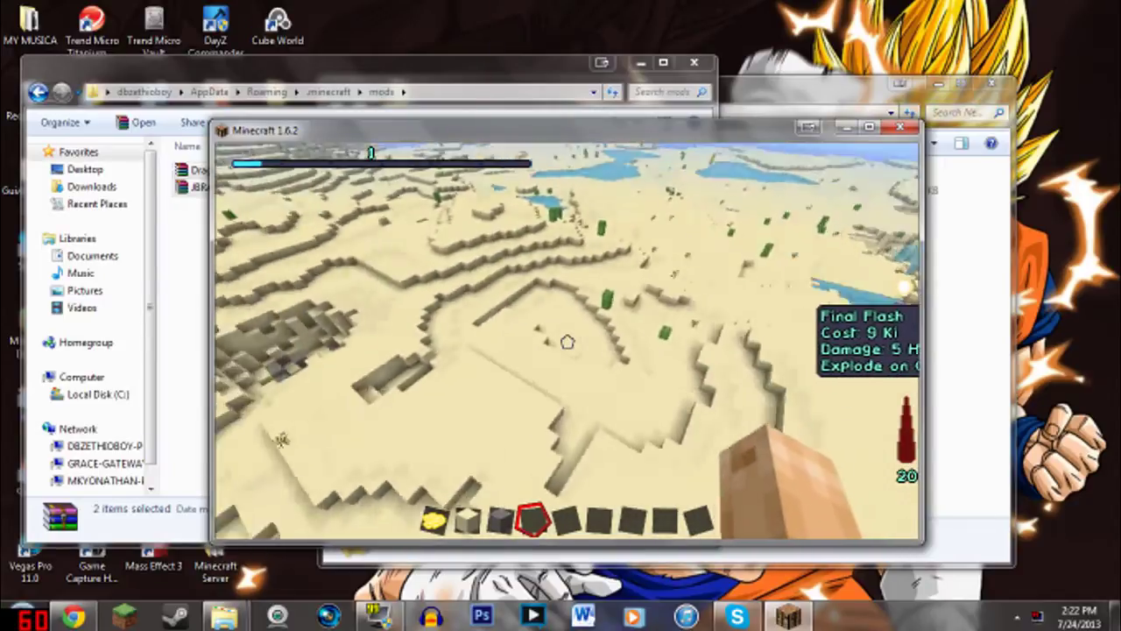
Quit the world to the title screen and close both Minecraft and the mods folder window.
key("Escape")
left_click(630, 431)
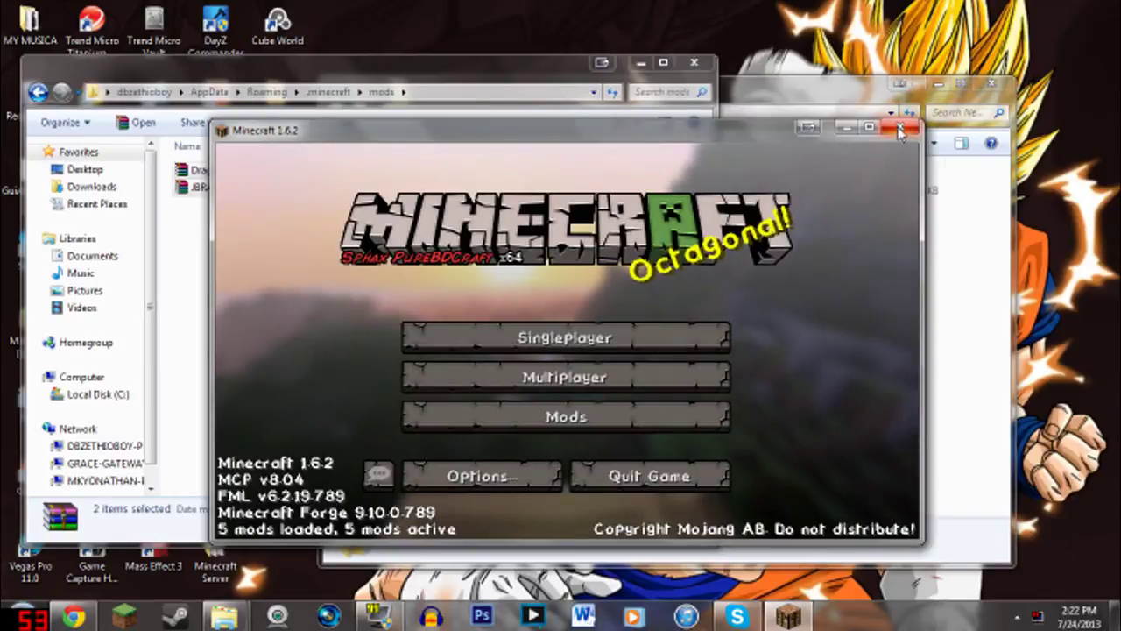
left_click(900, 131)
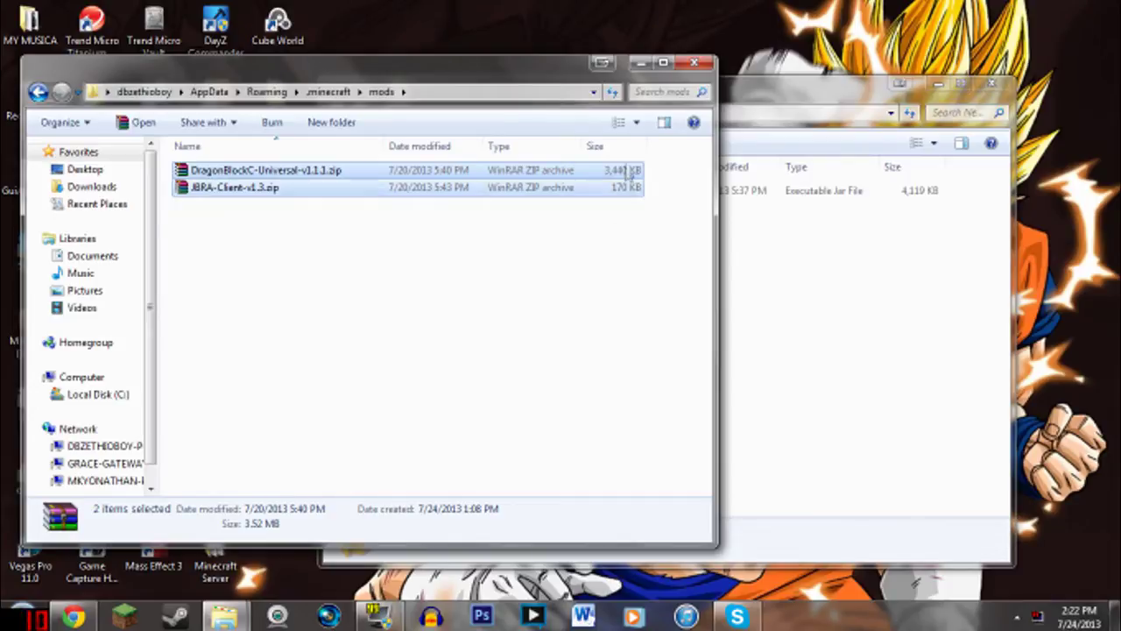
left_click(698, 62)
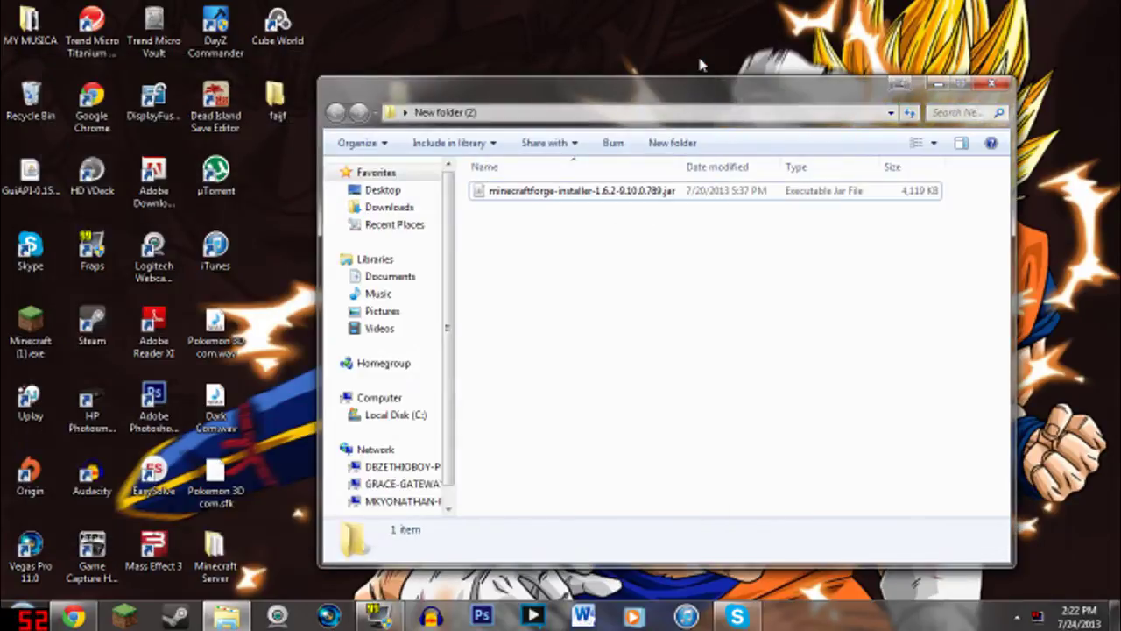
right_click(223, 618)
left_click(375, 263)
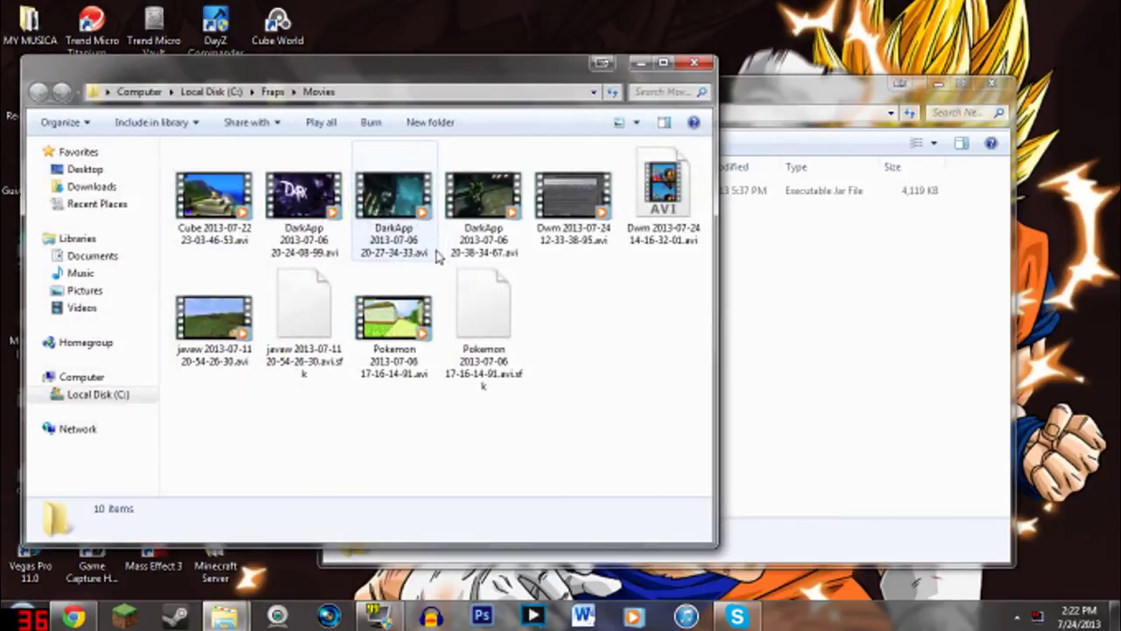
left_click(271, 91)
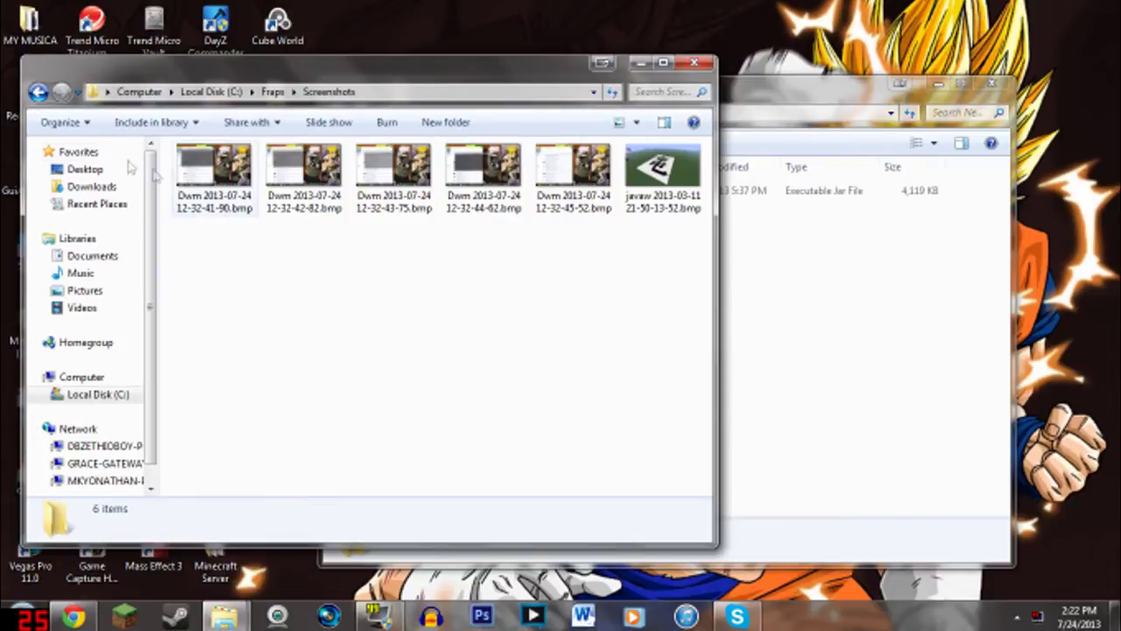
double_click(484, 175)
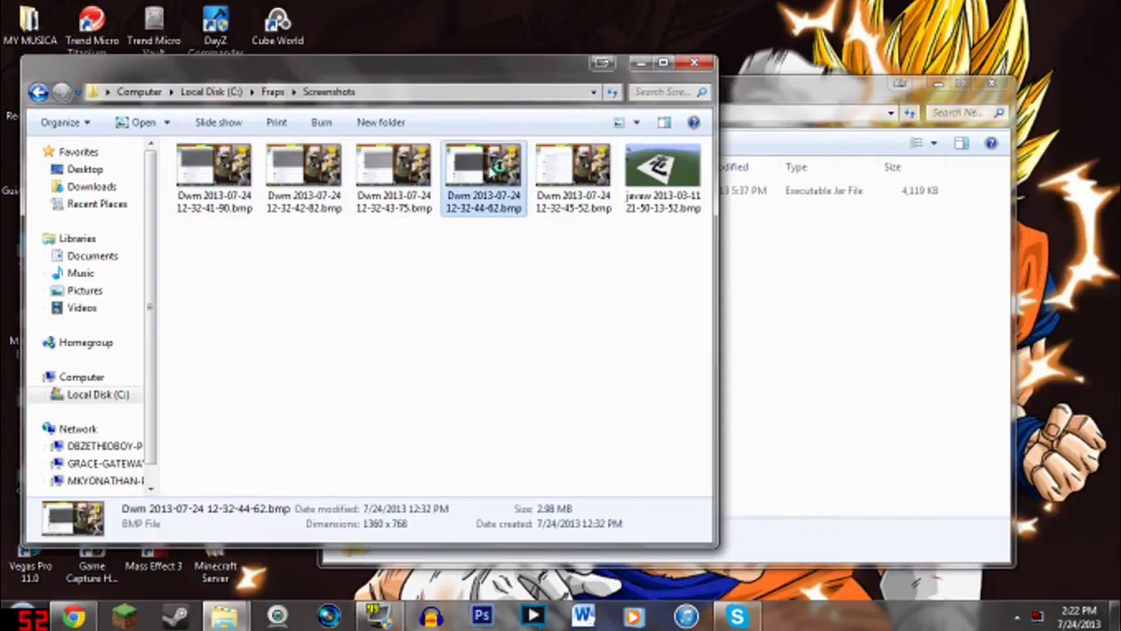
Examine the java.exe console message and the Forge files in the downloads list shown in the screenshot.
scroll(340, 166, "up", 3)
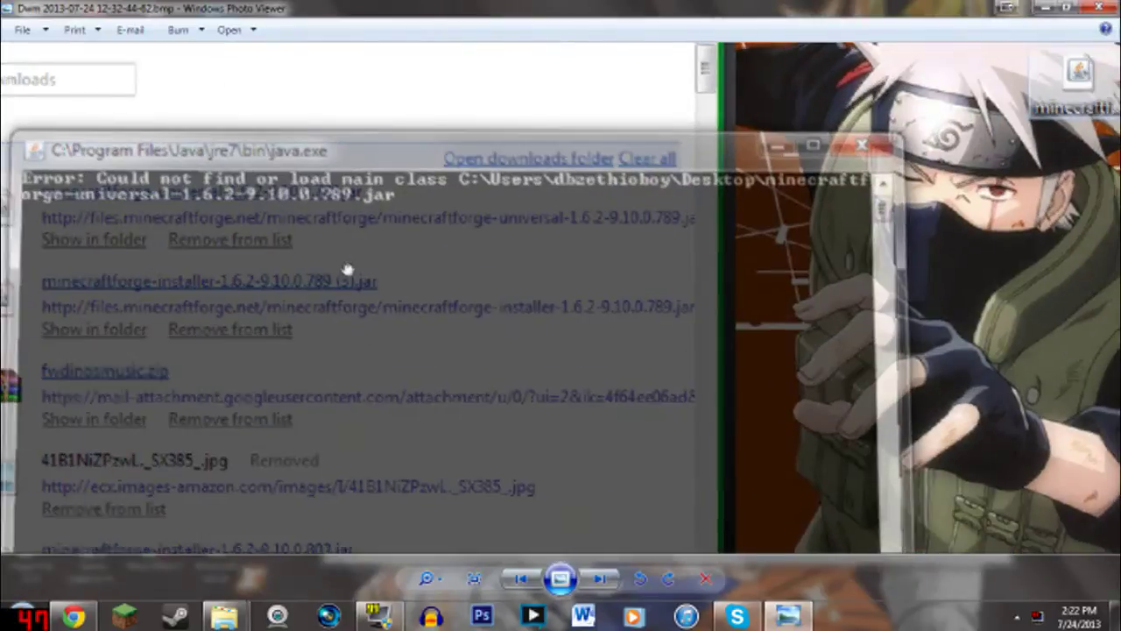
scroll(350, 272, "up", 3)
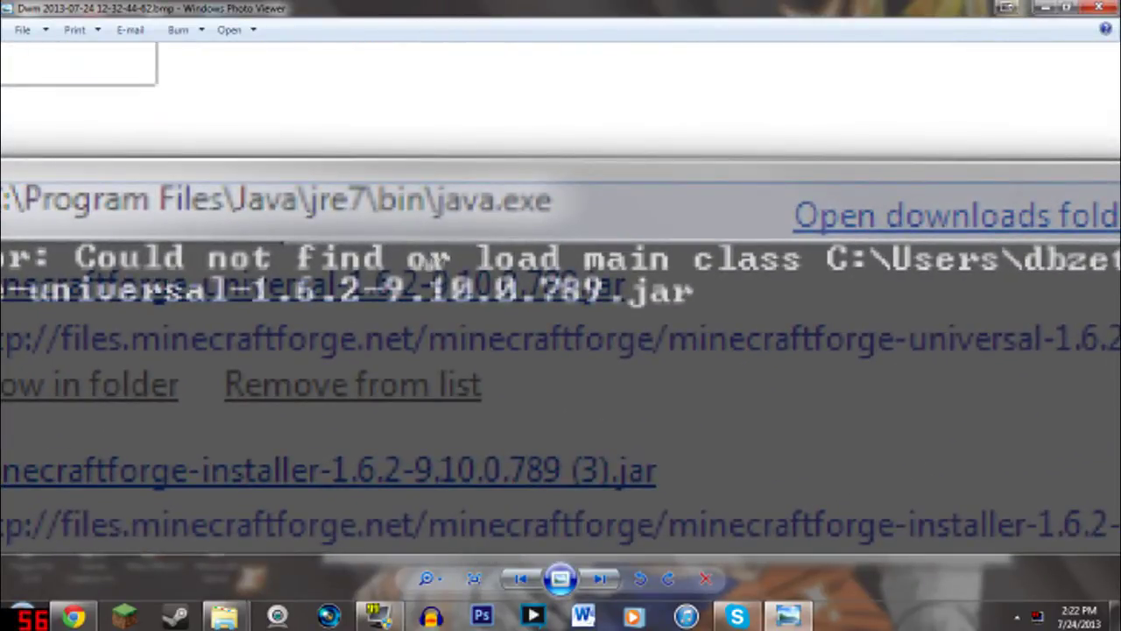
scroll(780, 285, "down", 3)
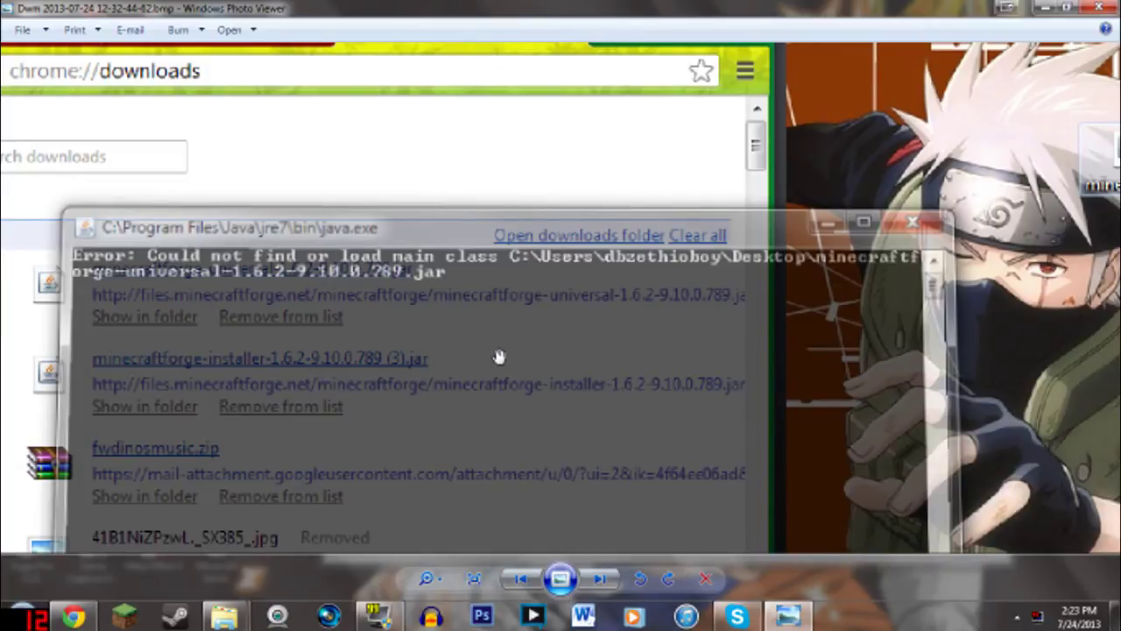
scroll(499, 357, "down", 3)
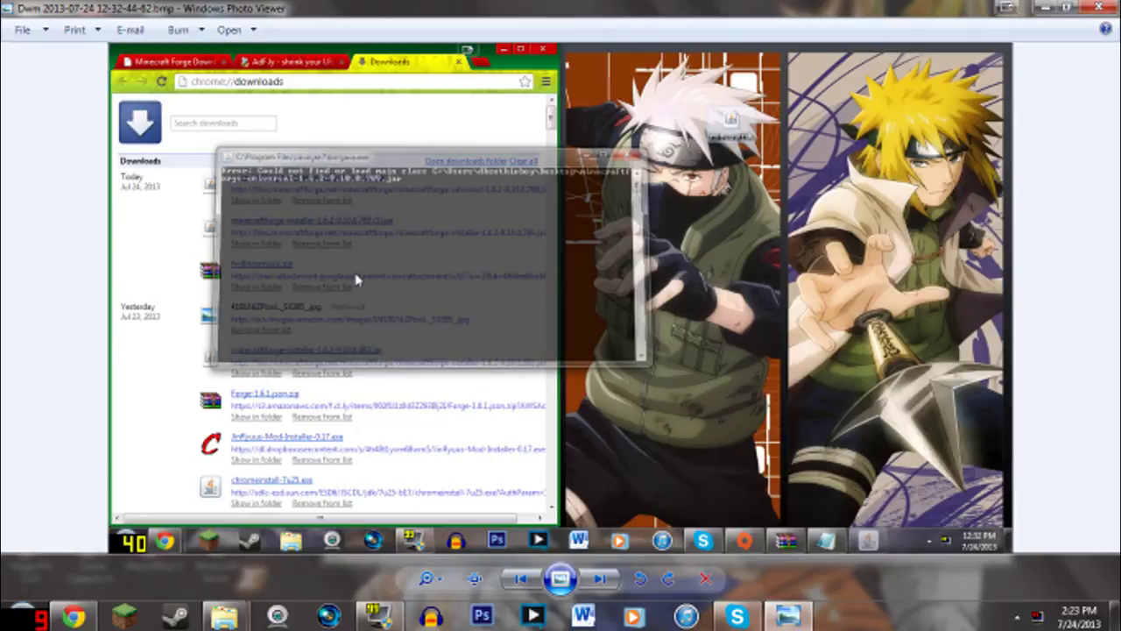
scroll(500, 275, "up", 3)
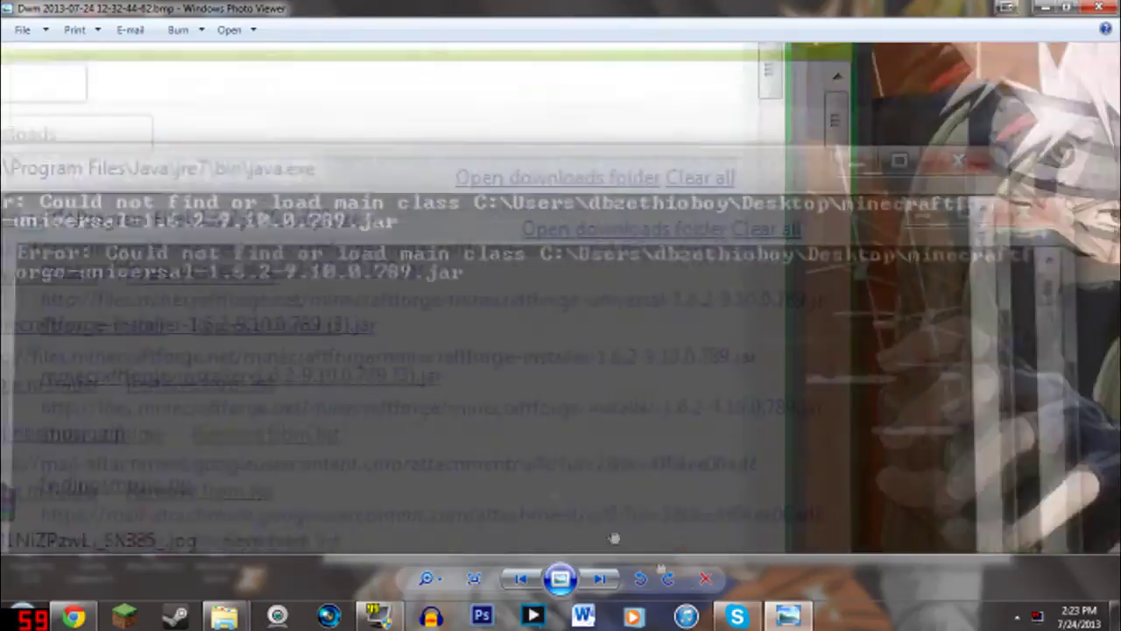
scroll(613, 537, "up", 2)
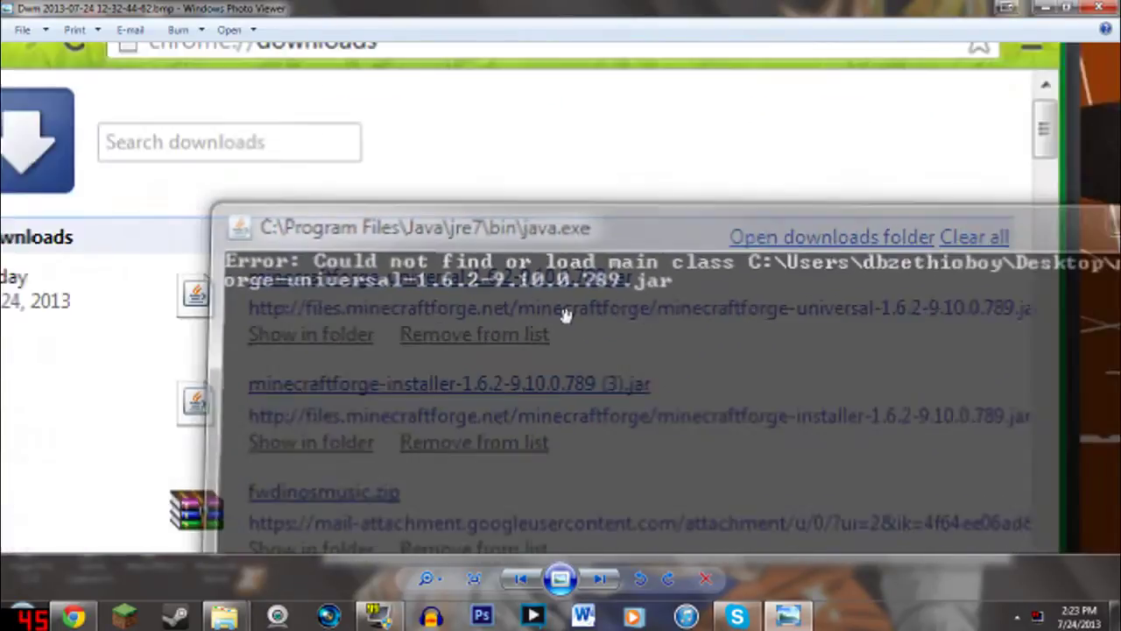
scroll(565, 315, "down", 1)
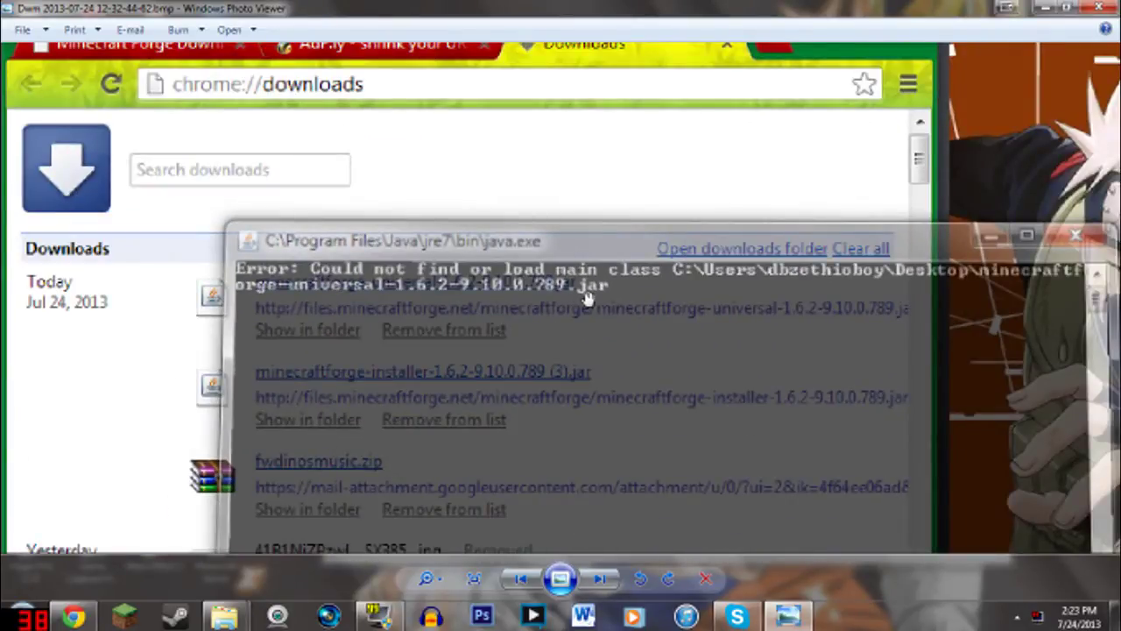
scroll(728, 335, "down", 1)
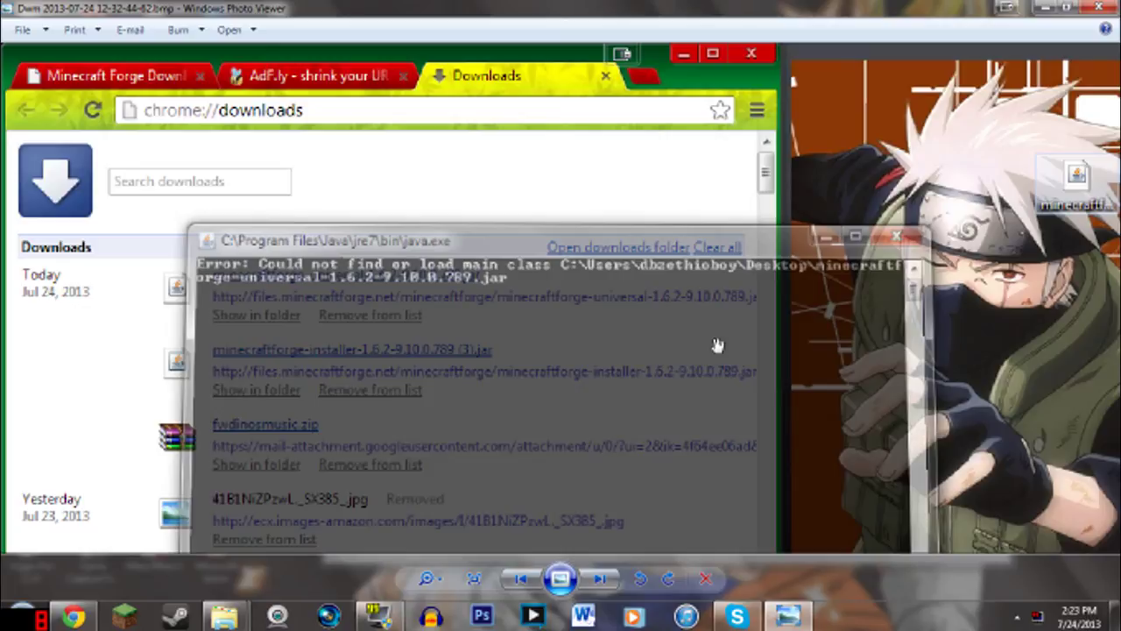
Close the screenshot image and the Screenshots and New folder (2) windows.
left_click(1097, 8)
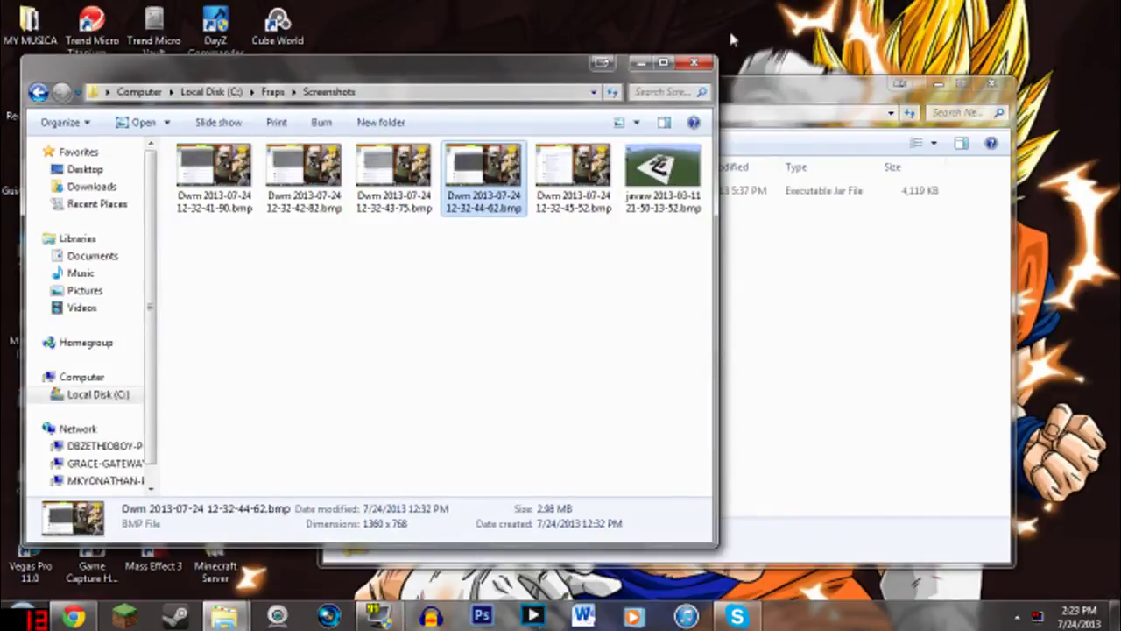
left_click(694, 62)
left_click(992, 85)
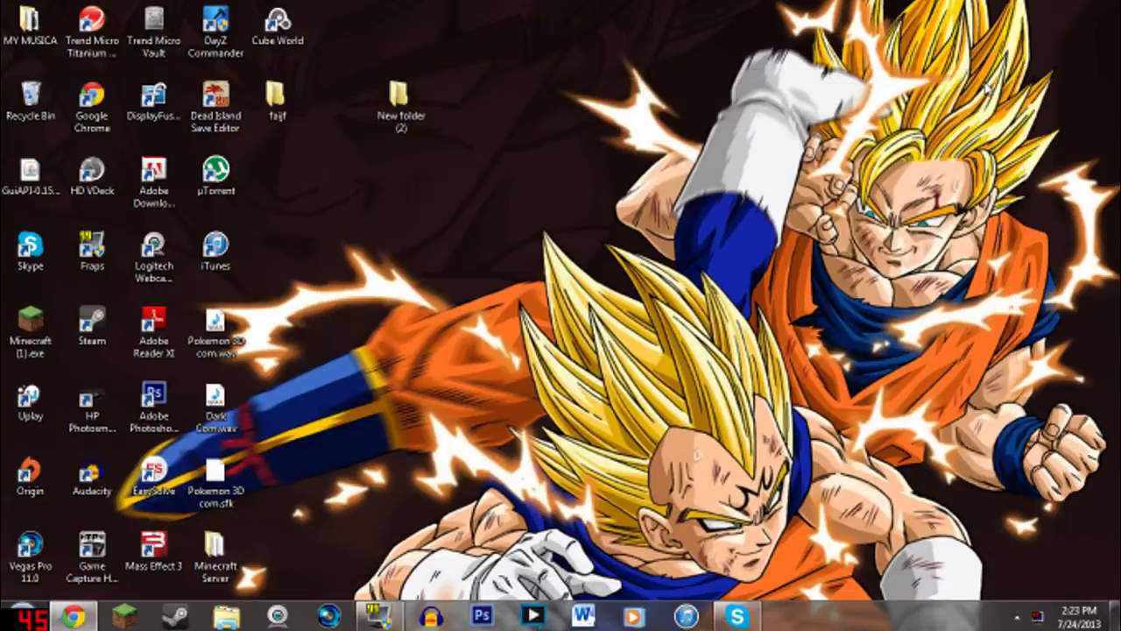